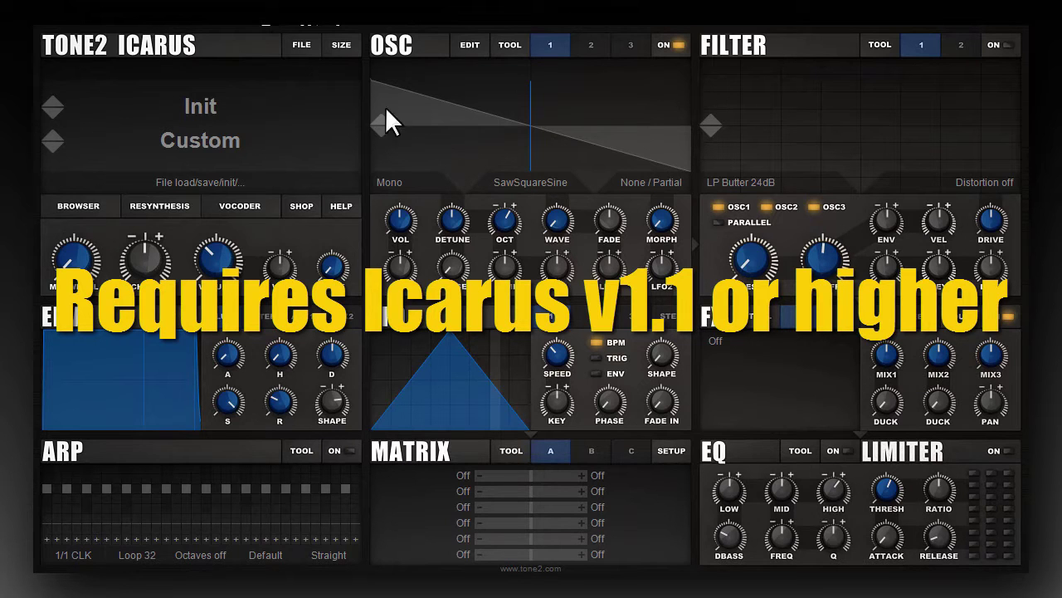
# Check the installed Icarus version from the help options and dismiss the version notice
pyautogui.click(350, 210)
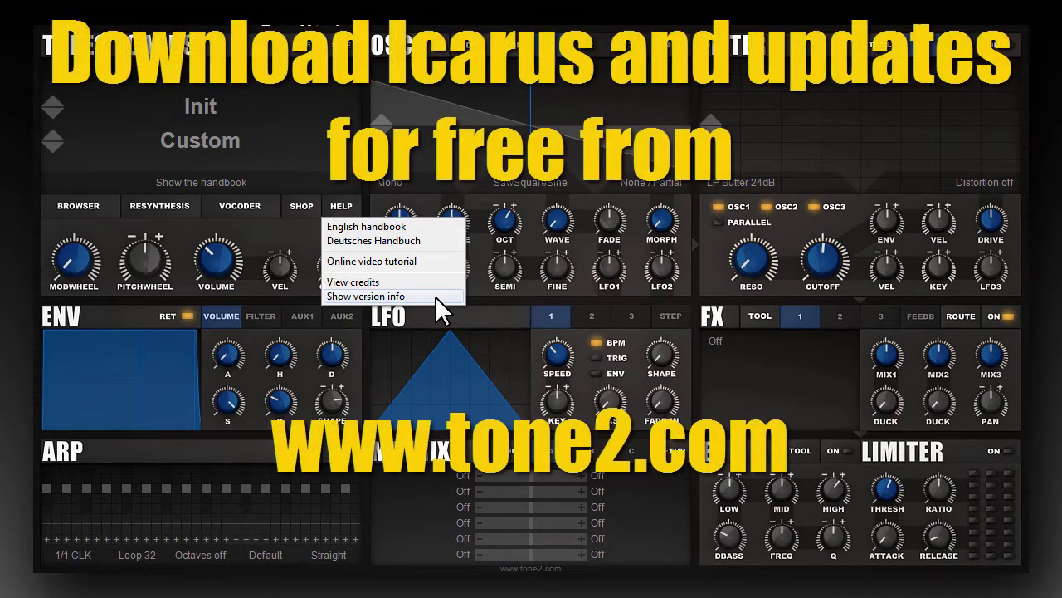
pyautogui.click(435, 296)
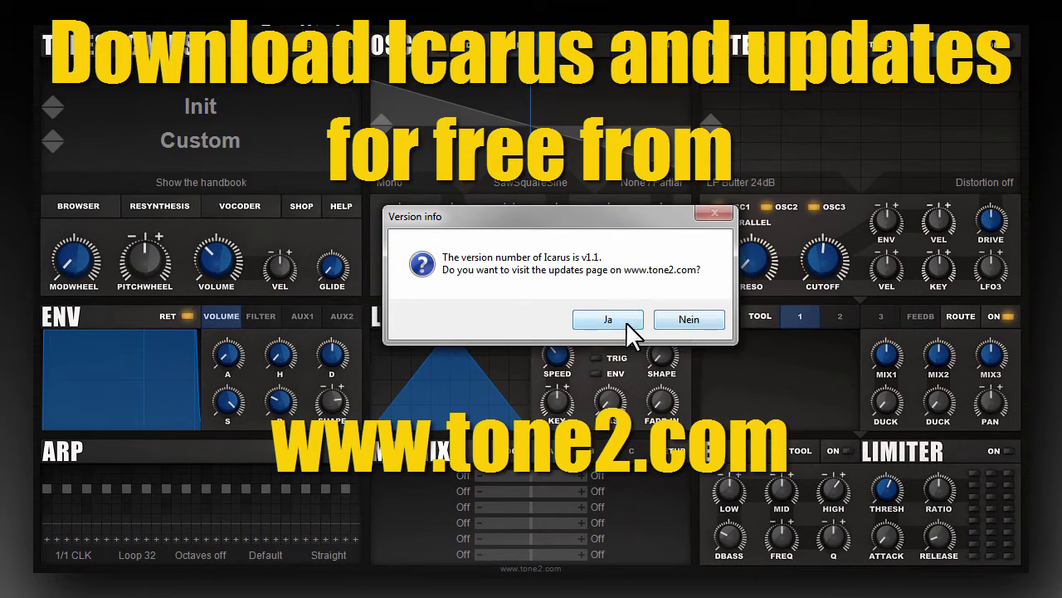
pyautogui.click(688, 319)
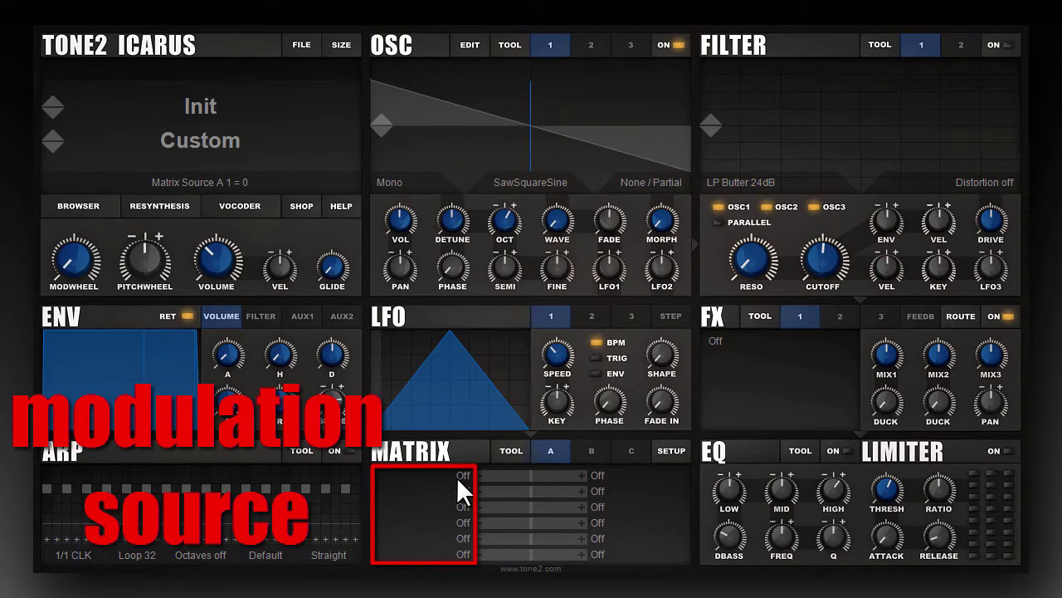
# Nudge the first matrix row's amount slider and open that row's source list
pyautogui.moveTo(525, 478)
pyautogui.mouseDown()
pyautogui.moveTo(565, 486)
pyautogui.moveTo(528, 474)
pyautogui.mouseUp()
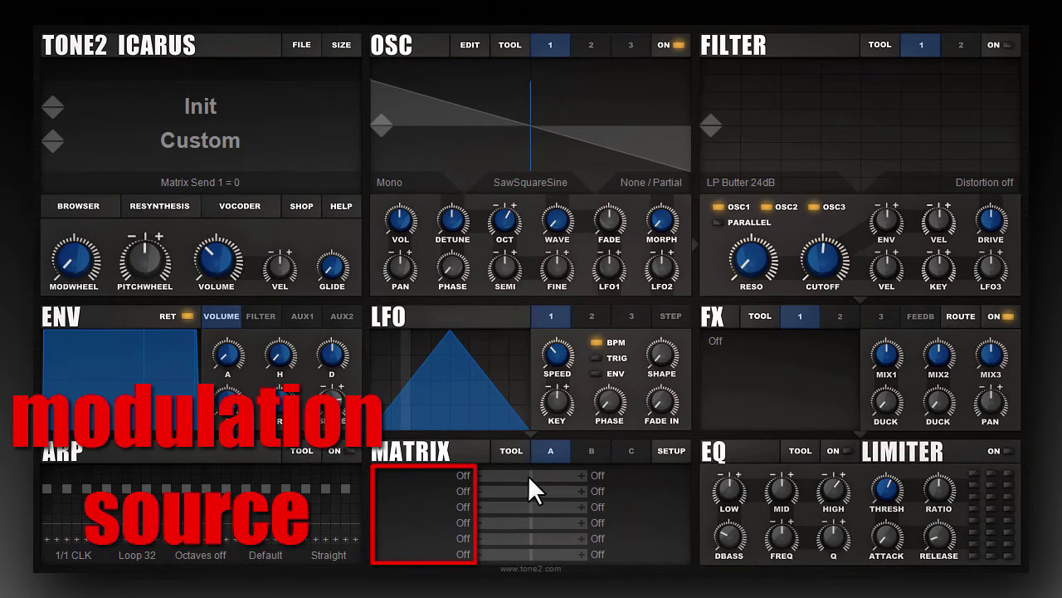
pyautogui.click(462, 478)
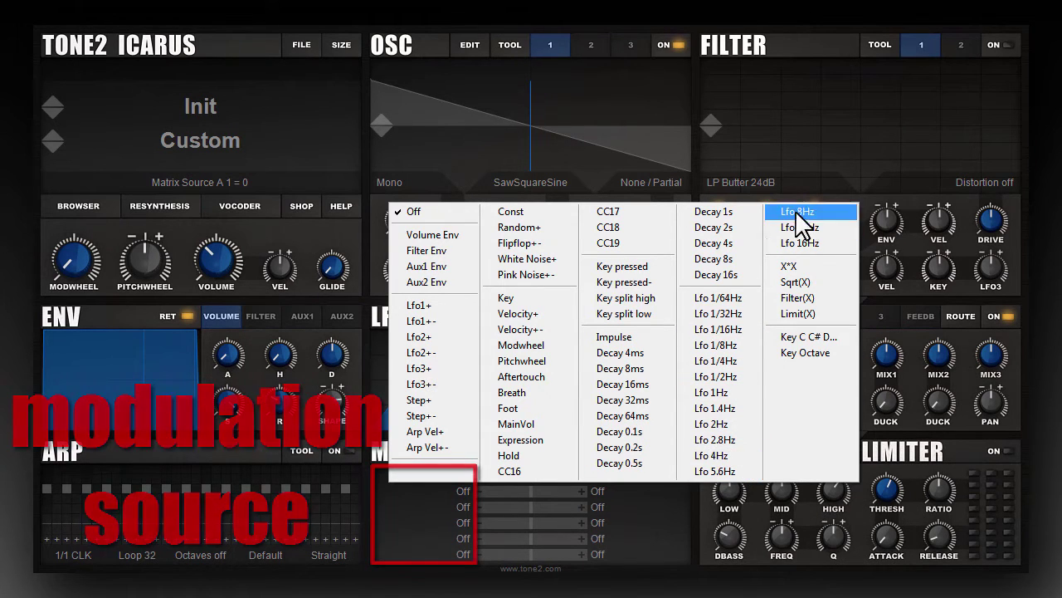
# Set matrix row 1's source to Lfo 5.6Hz and its target to Fine
pyautogui.click(604, 473)
pyautogui.click(604, 473)
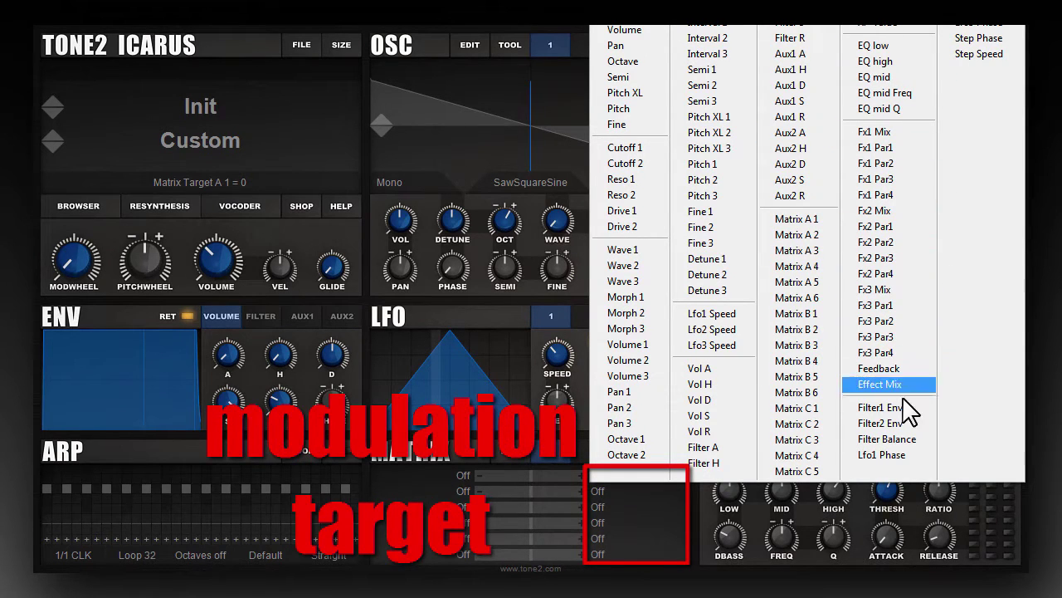
pyautogui.click(445, 469)
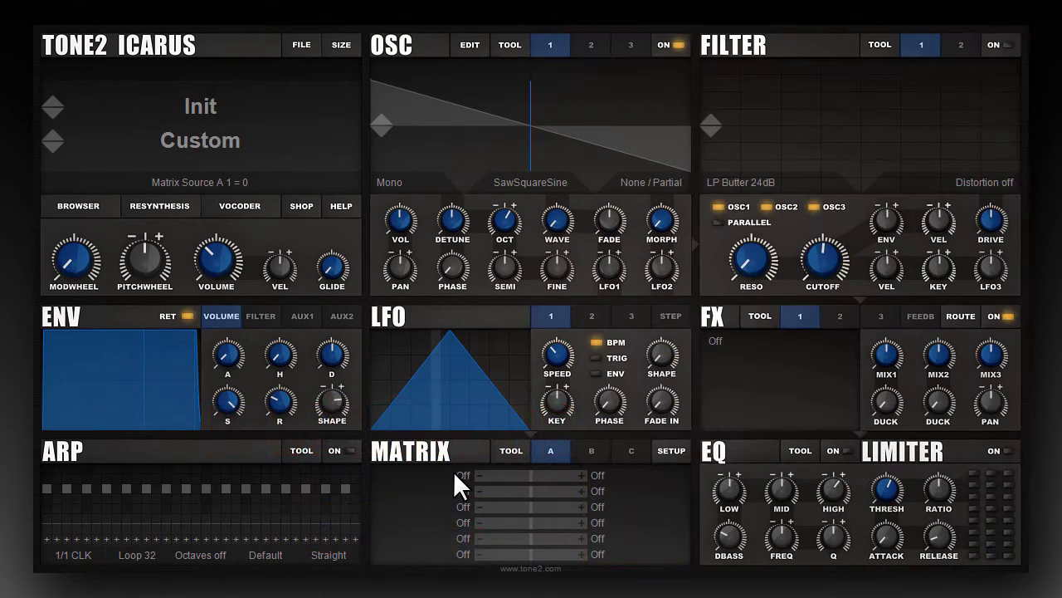
pyautogui.click(454, 472)
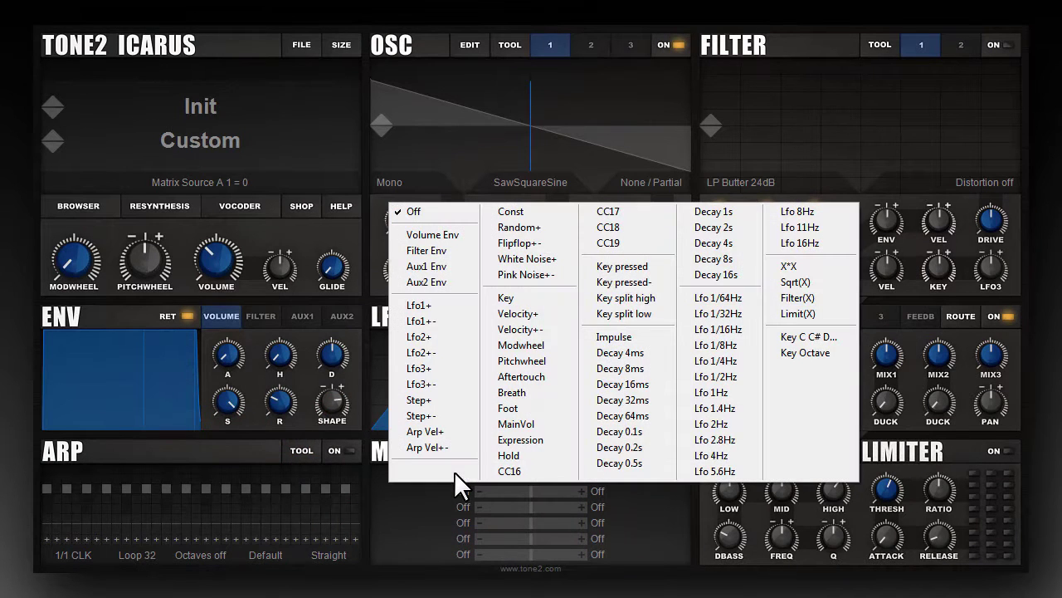
pyautogui.click(743, 470)
pyautogui.click(608, 474)
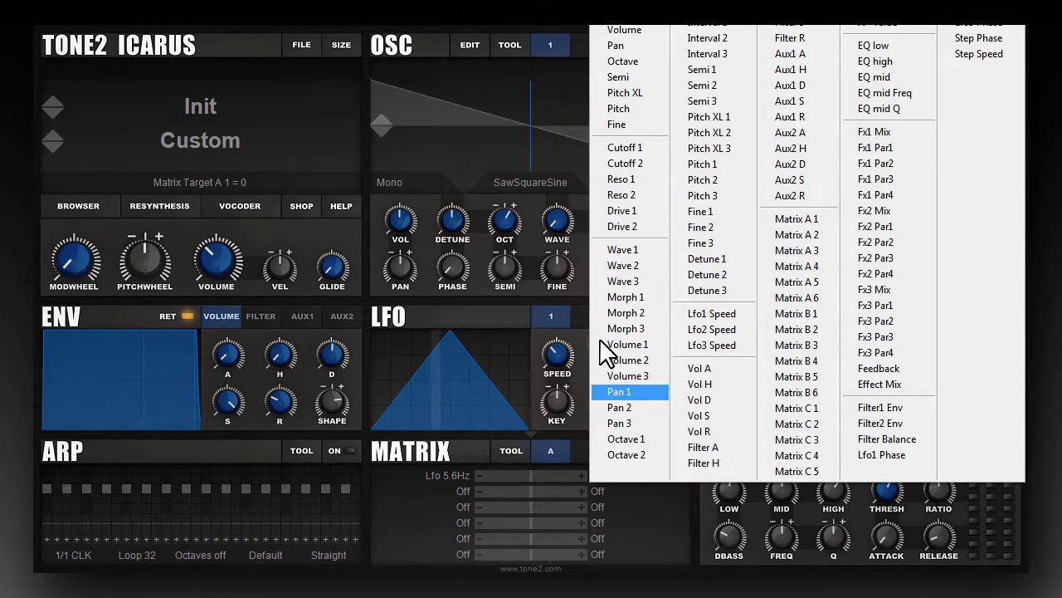
pyautogui.click(623, 122)
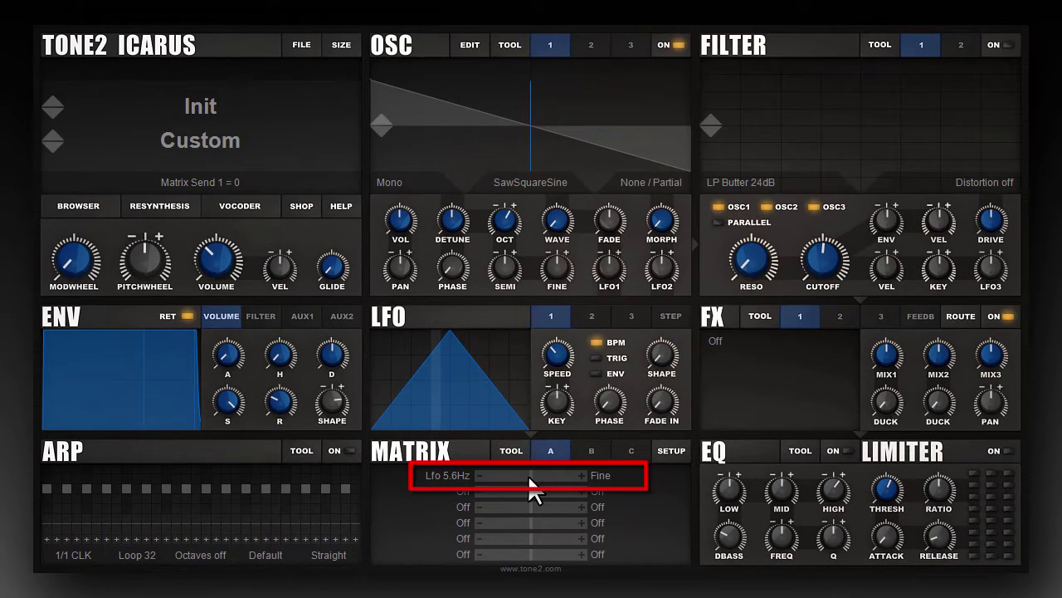
# Set row 1's amount to 100, switch the filter on, and raise resonance to 45
pyautogui.moveTo(528, 478); pyautogui.dragTo(594, 480)
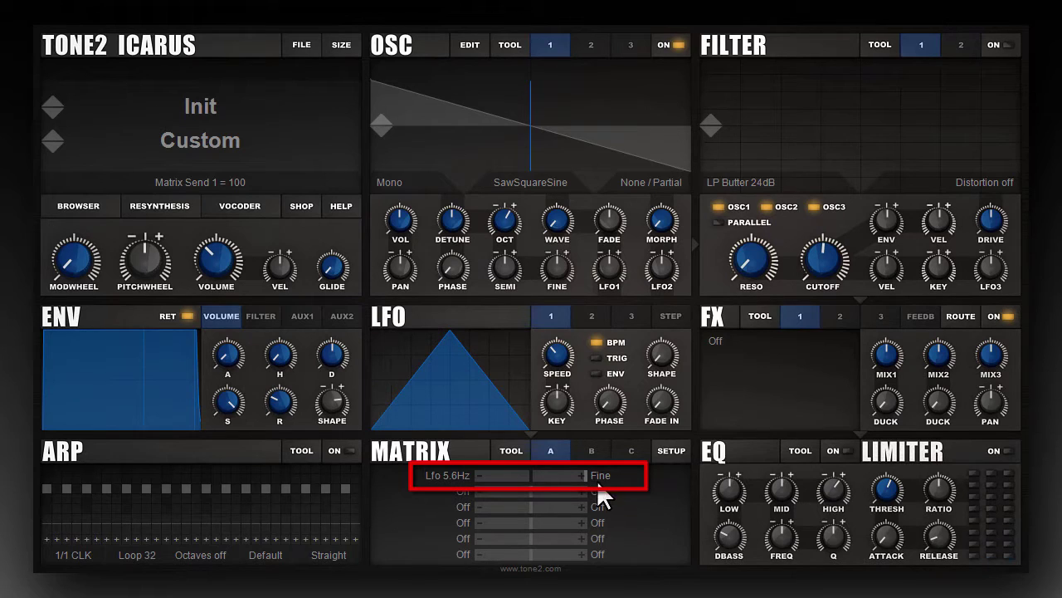
pyautogui.click(1004, 45)
pyautogui.moveTo(769, 261); pyautogui.dragTo(769, 176)
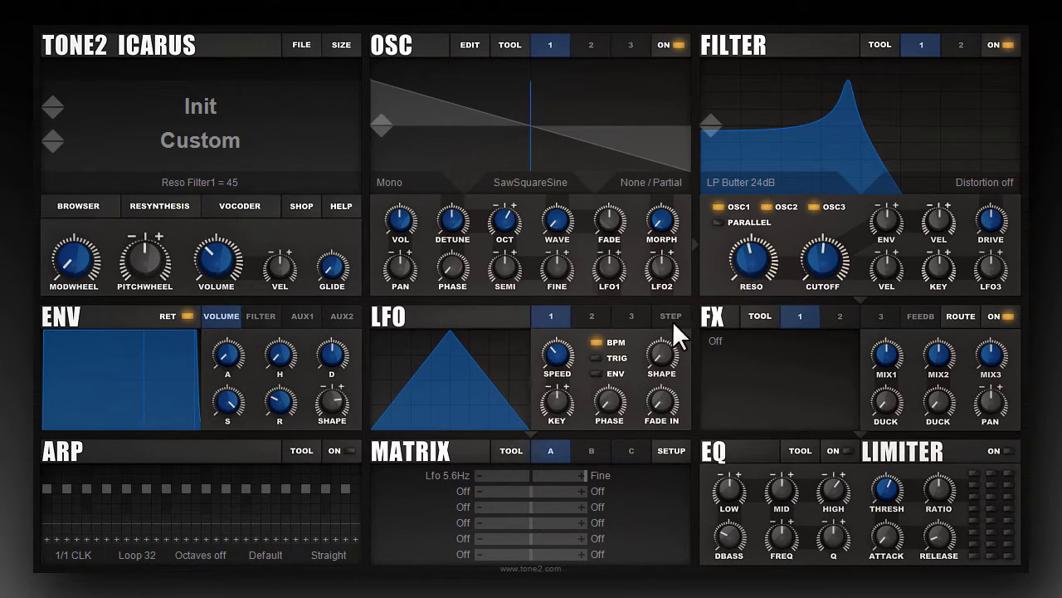
# Route Modwheel to Cutoff 1 in matrix row 2 and raise its amount
pyautogui.click(463, 489)
pyautogui.click(532, 359)
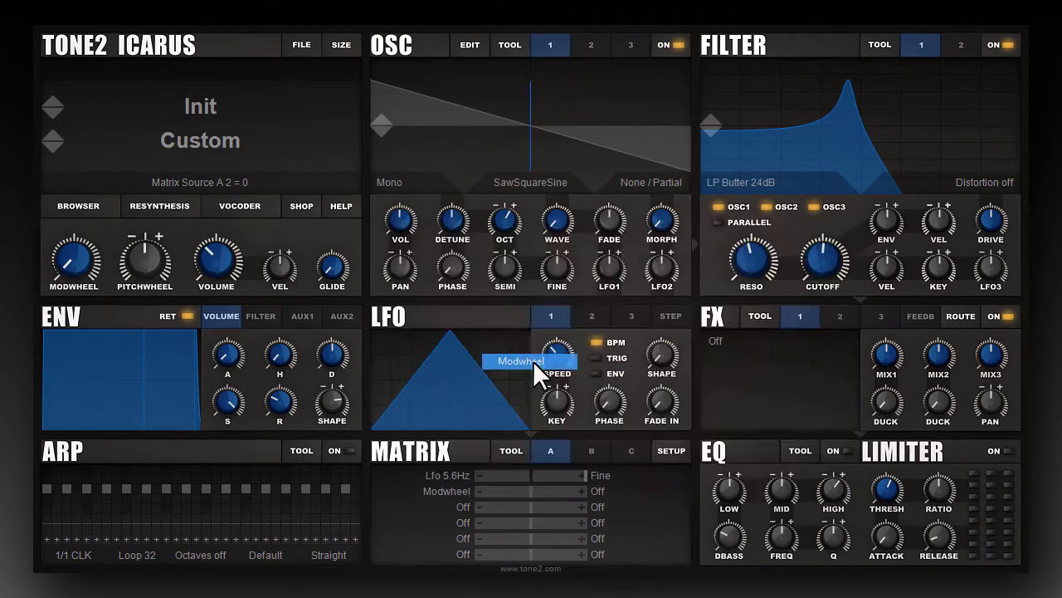
pyautogui.click(595, 490)
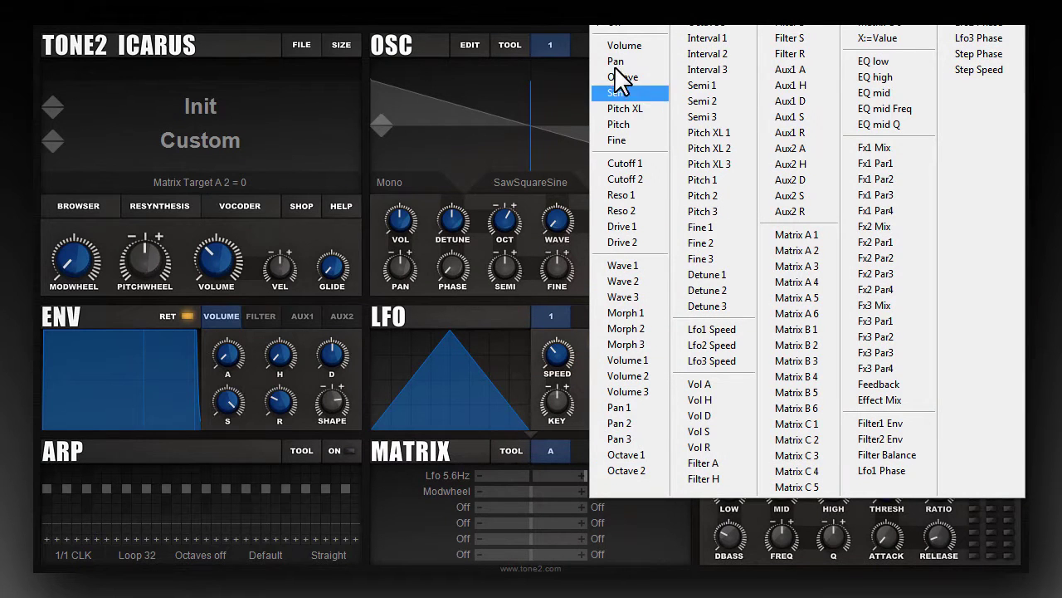
pyautogui.click(624, 164)
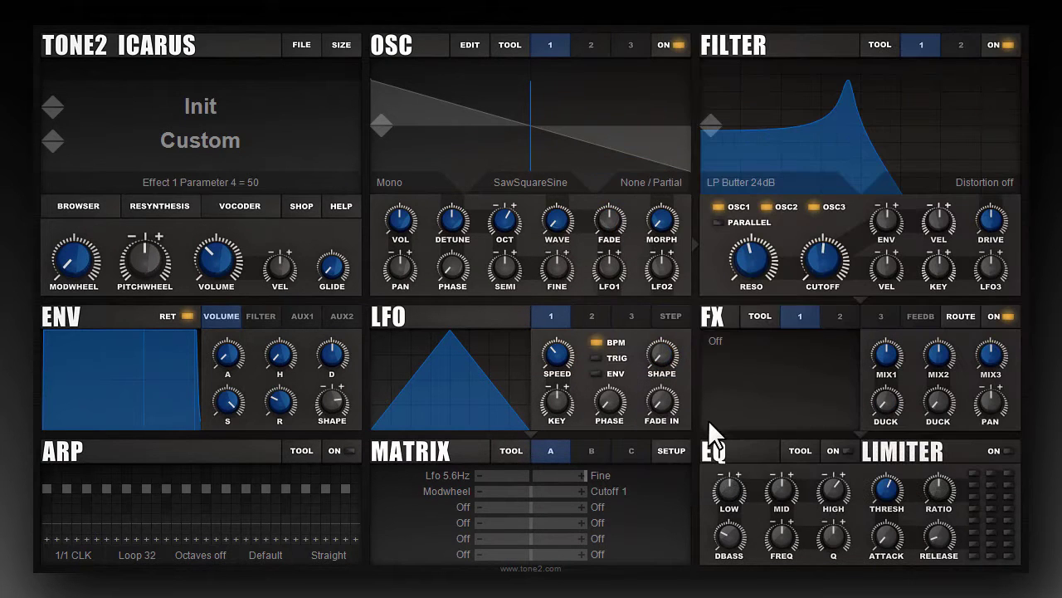
pyautogui.moveTo(529, 489)
pyautogui.mouseDown()
pyautogui.moveTo(562, 504)
pyautogui.moveTo(516, 491)
pyautogui.moveTo(536, 489)
pyautogui.moveTo(547, 492)
pyautogui.moveTo(517, 504)
pyautogui.moveTo(551, 509)
pyautogui.moveTo(543, 504)
pyautogui.mouseUp()
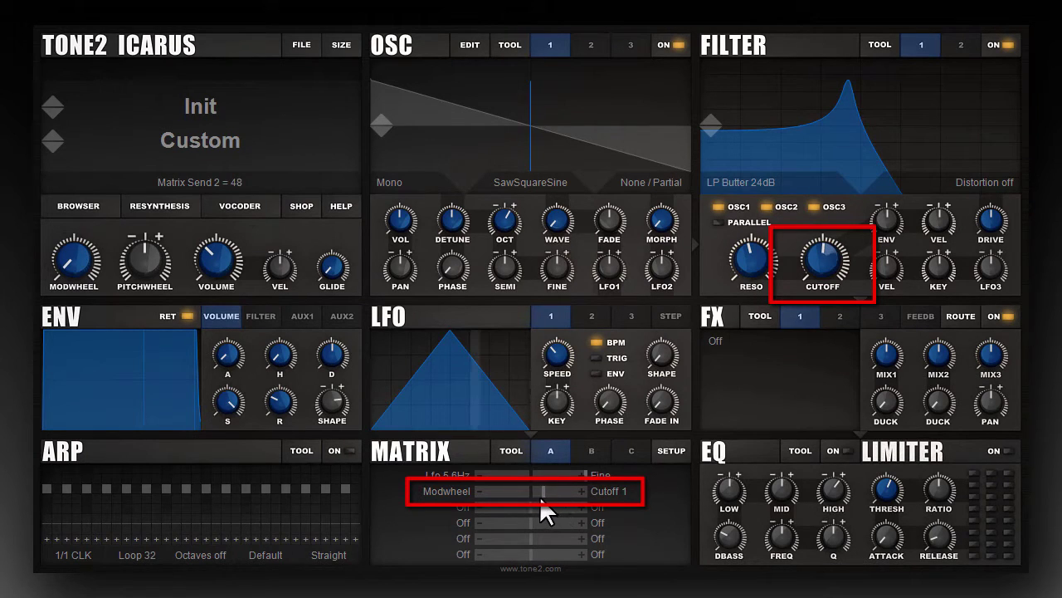
pyautogui.moveTo(833, 259)
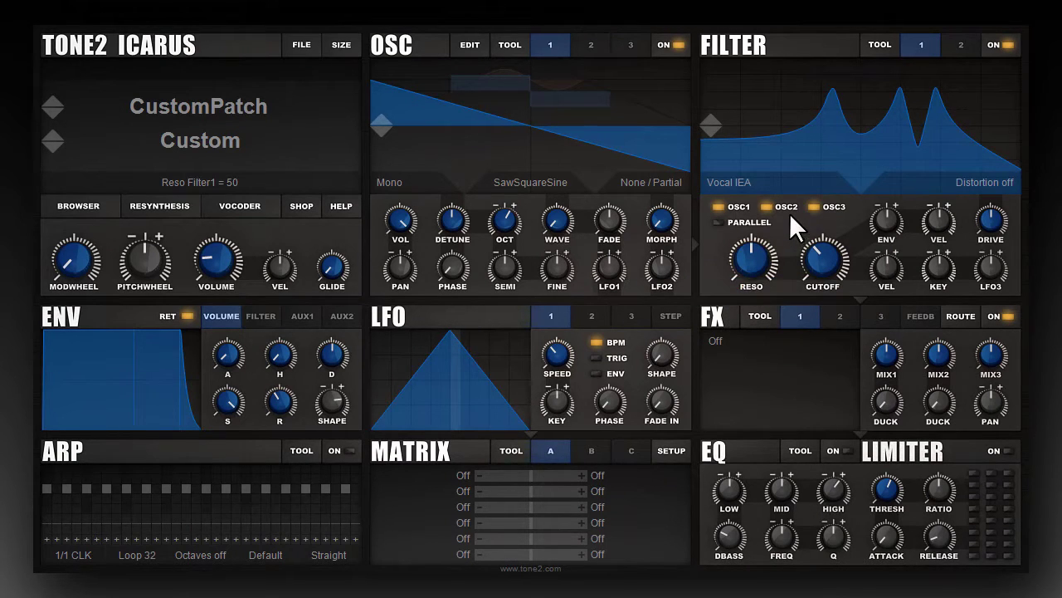
# Lower the Filter 1 resonance from 50 to 48 with the RESO knob
pyautogui.moveTo(750, 259)
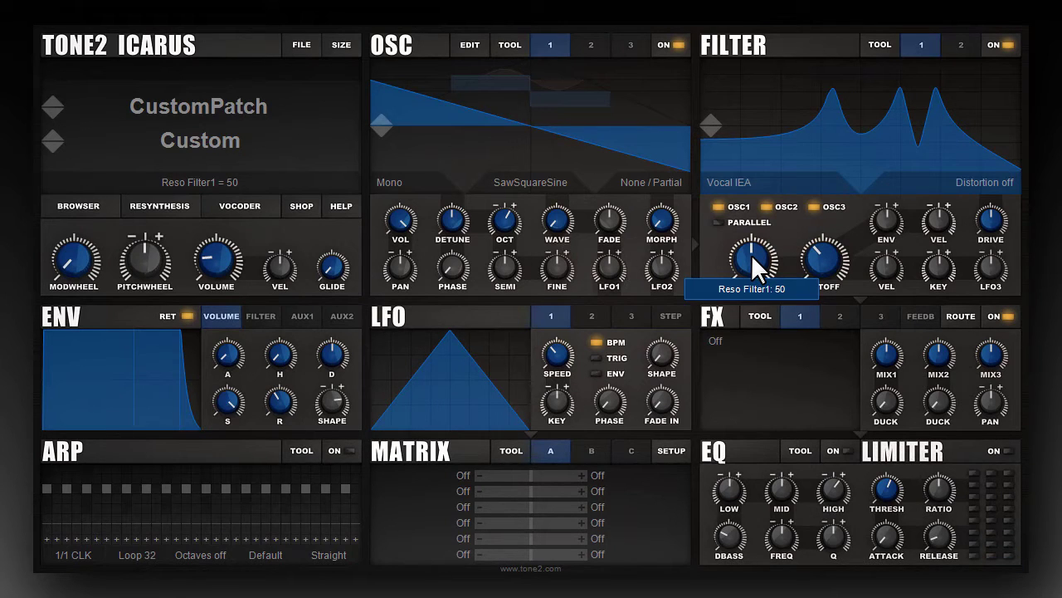
pyautogui.moveTo(751, 258)
pyautogui.mouseDown()
pyautogui.moveTo(750, 133)
pyautogui.moveTo(750, 386)
pyautogui.moveTo(746, 257)
pyautogui.mouseUp()
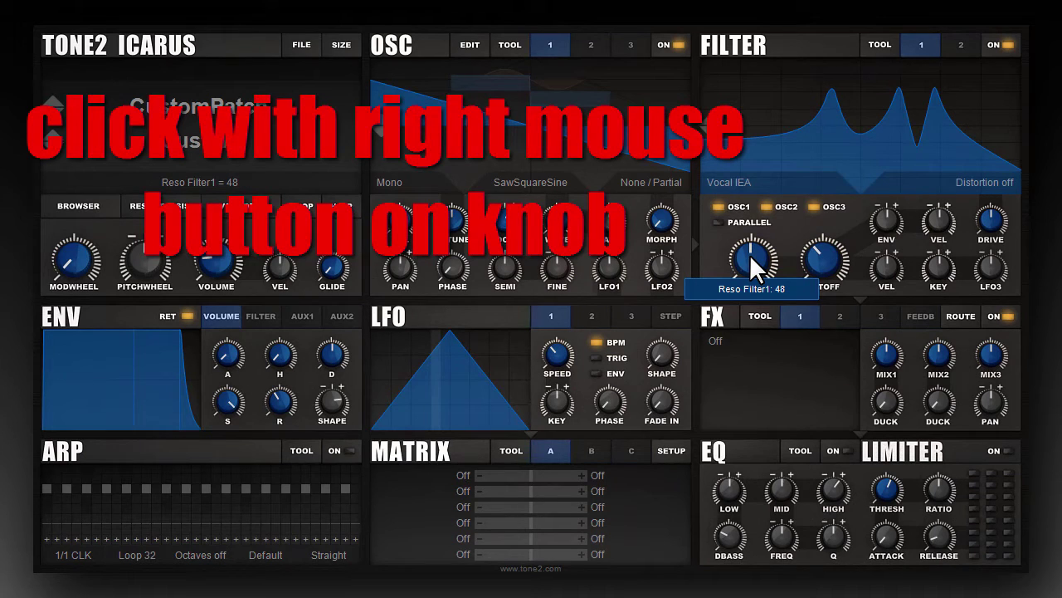
# Modulate the filter resonance with Lfo1+- through the RESO knob's context menu
pyautogui.rightClick(750, 254)
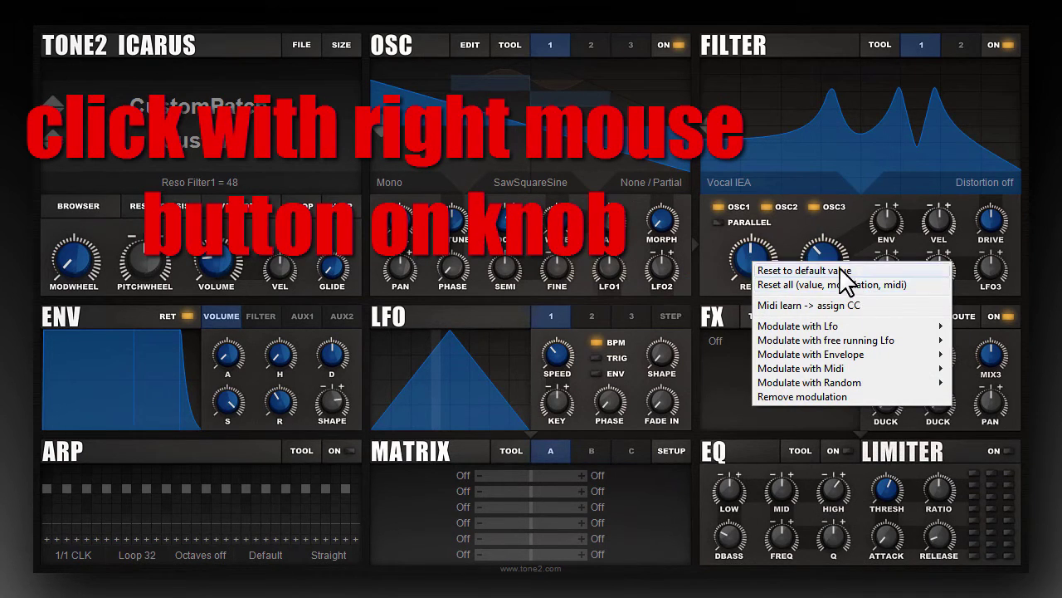
pyautogui.moveTo(862, 322)
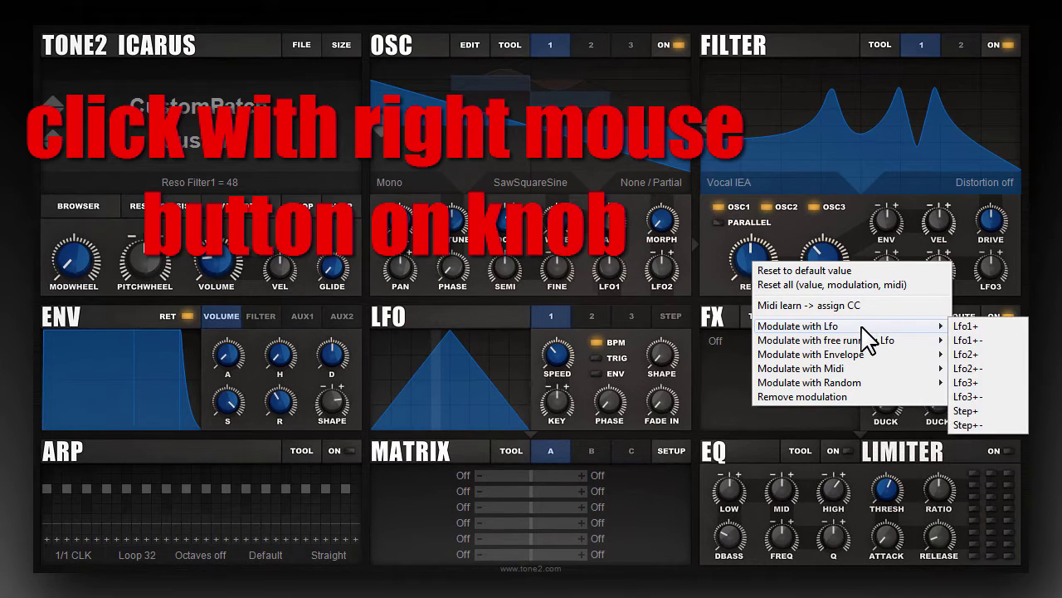
pyautogui.moveTo(881, 345)
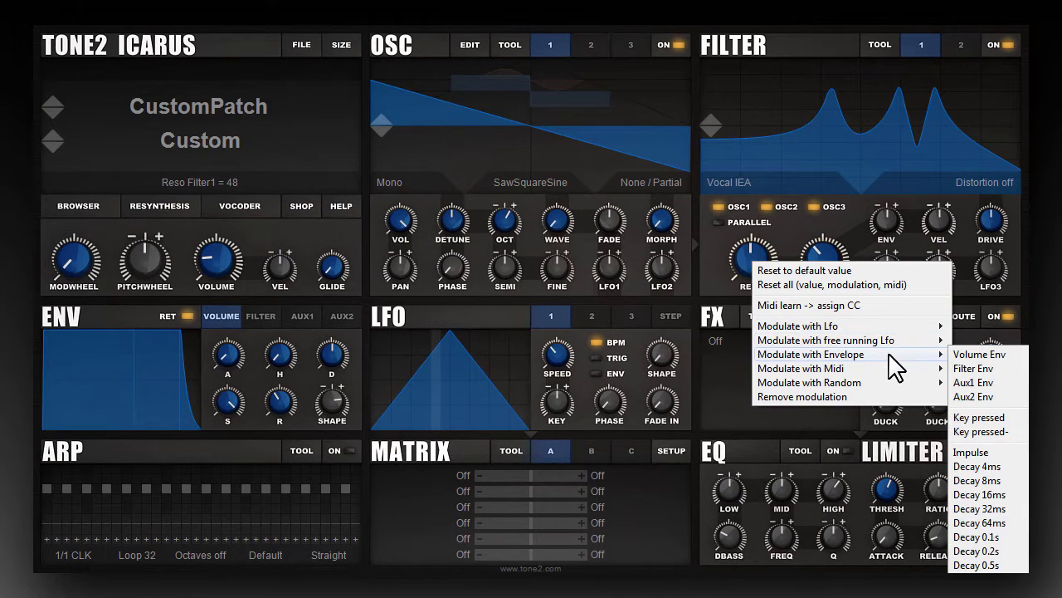
pyautogui.moveTo(894, 371)
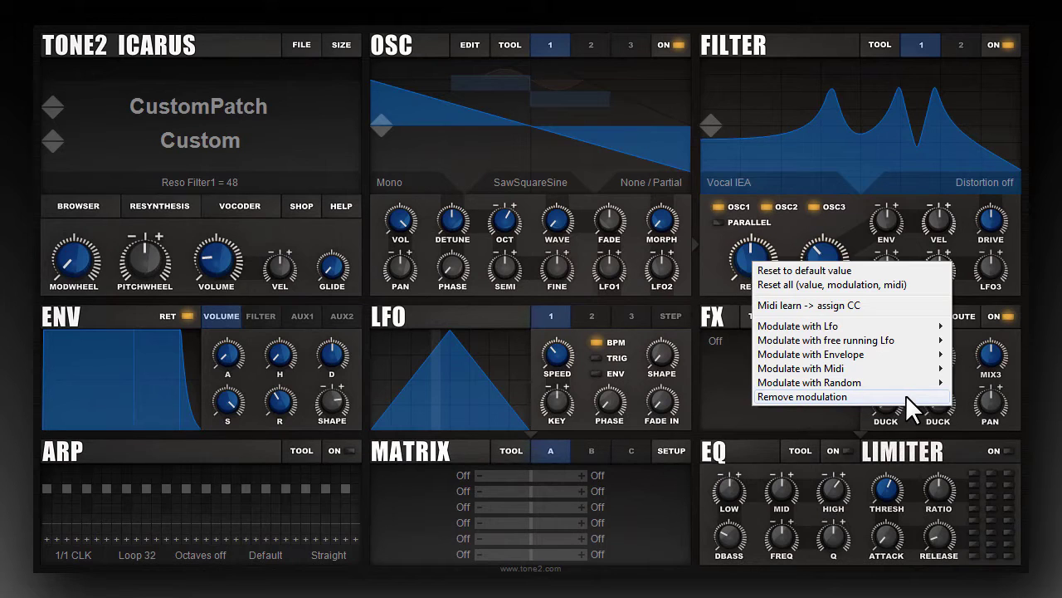
pyautogui.moveTo(869, 327)
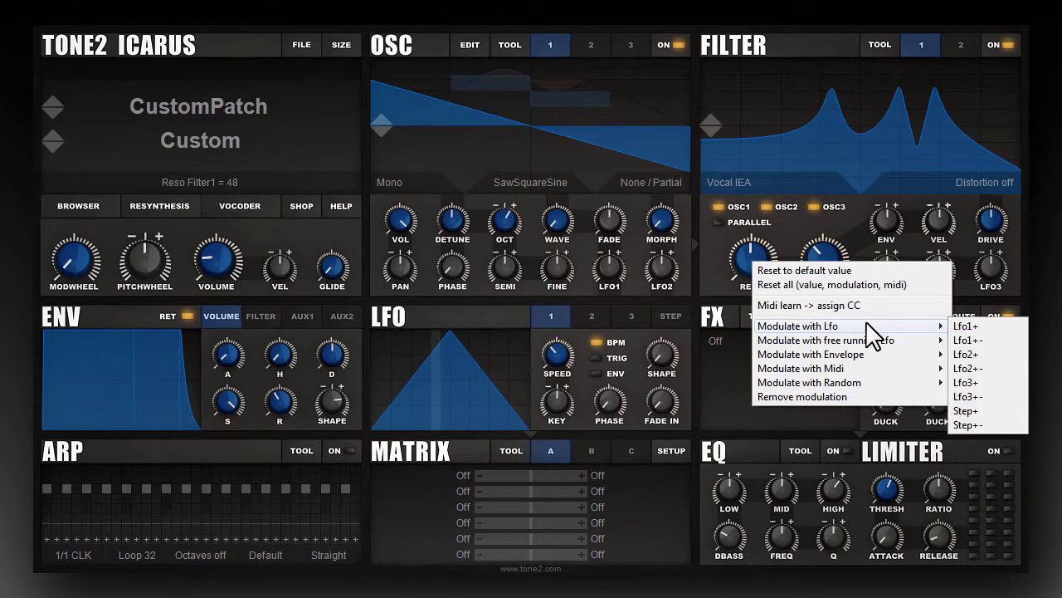
pyautogui.click(994, 341)
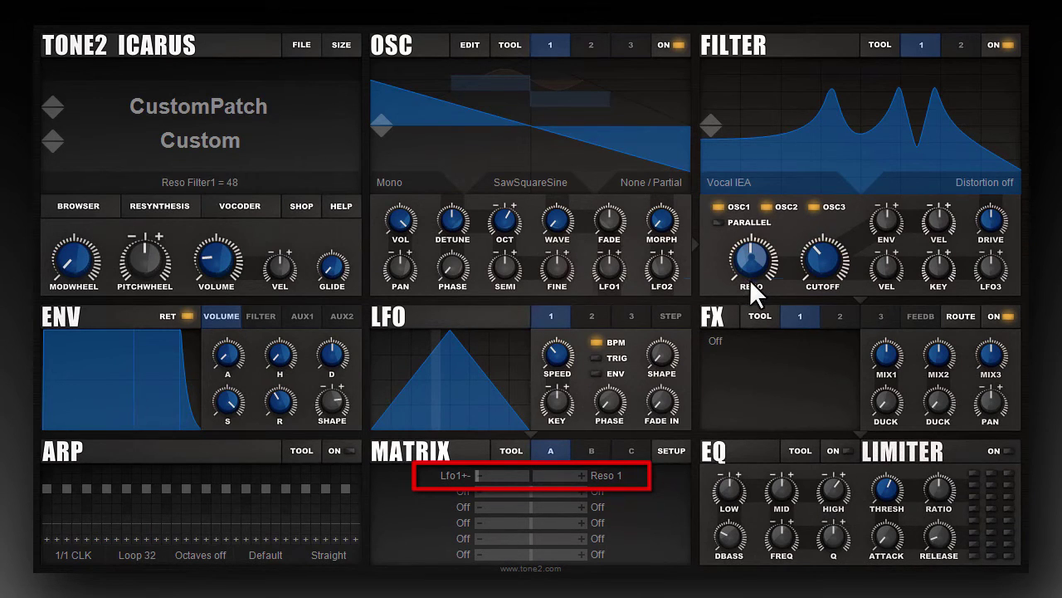
# Adjust the Lfo1+- depth on resonance with matrix row 1's amount and the knob's handle
pyautogui.moveTo(747, 264)
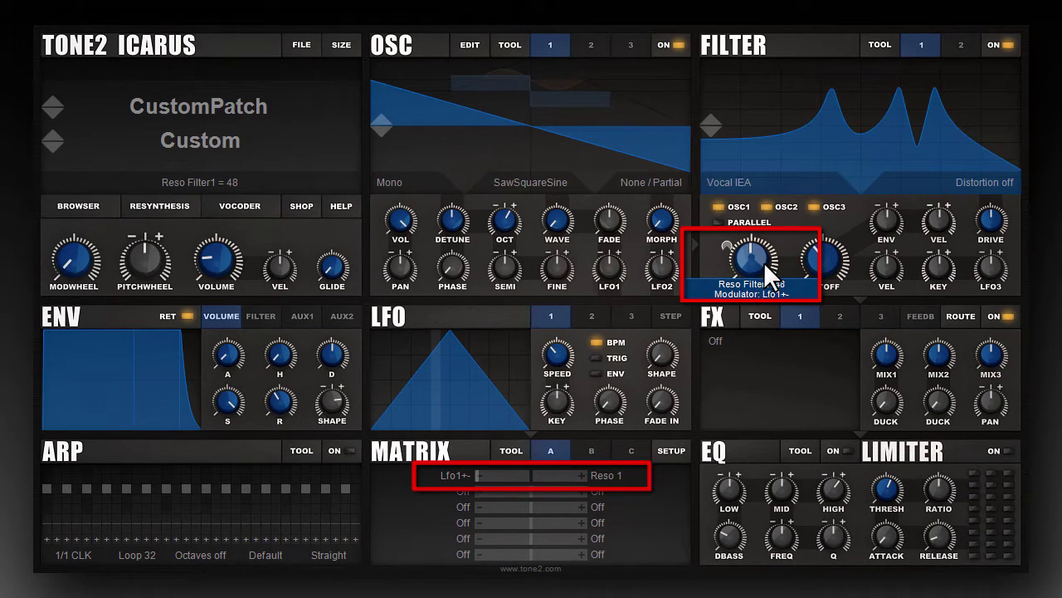
pyautogui.moveTo(480, 478); pyautogui.dragTo(618, 492)
pyautogui.moveTo(725, 242)
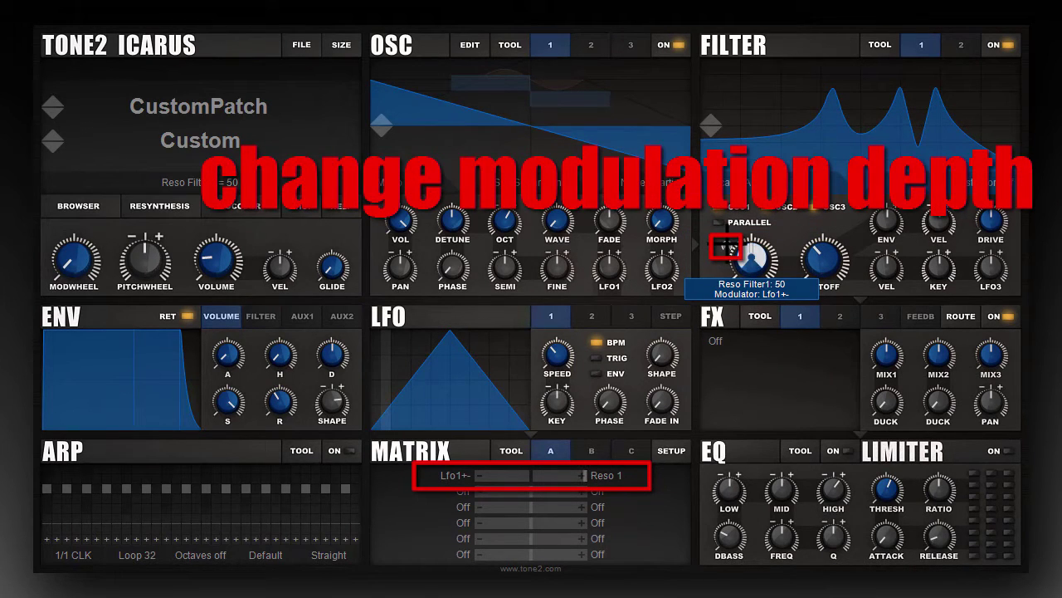
pyautogui.moveTo(724, 247); pyautogui.dragTo(698, 226)
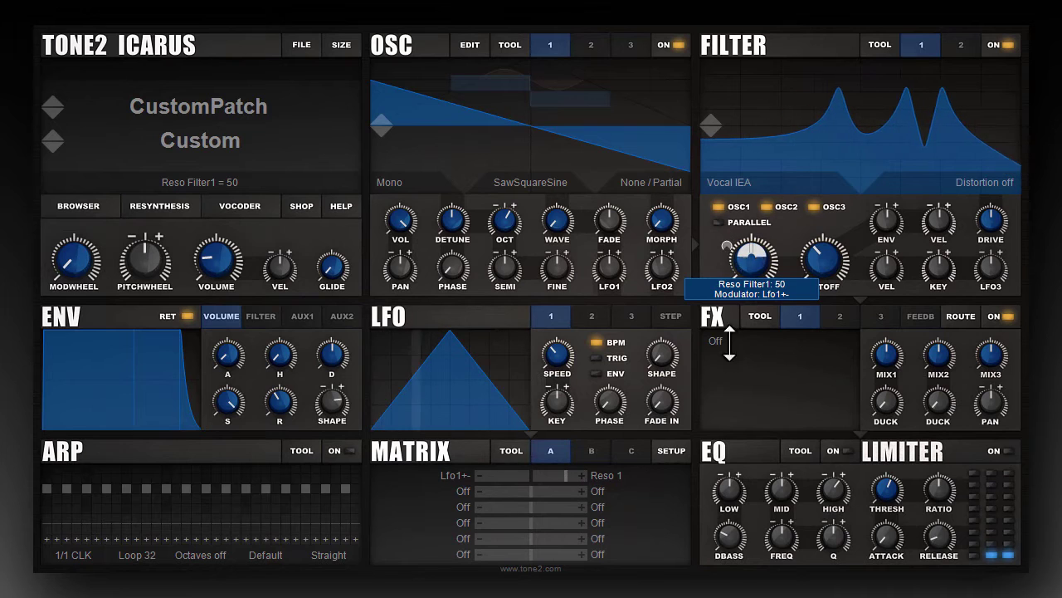
# Set the LFO speed to 3/8 CLK and retune the resonance modulation depth
pyautogui.moveTo(557, 360); pyautogui.dragTo(569, 327)
pyautogui.moveTo(732, 240); pyautogui.dragTo(768, 281)
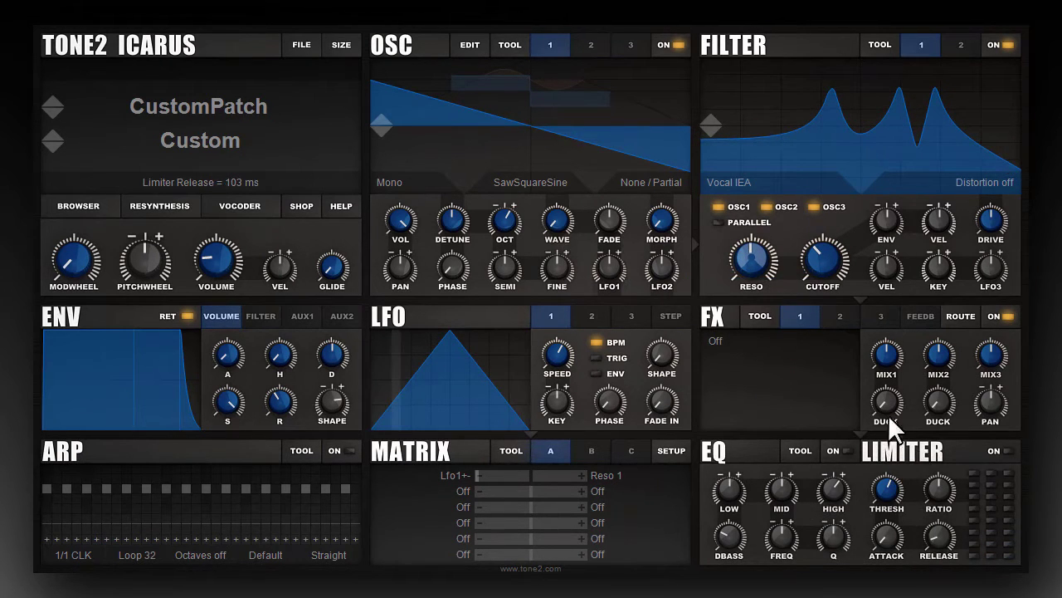
pyautogui.moveTo(753, 247)
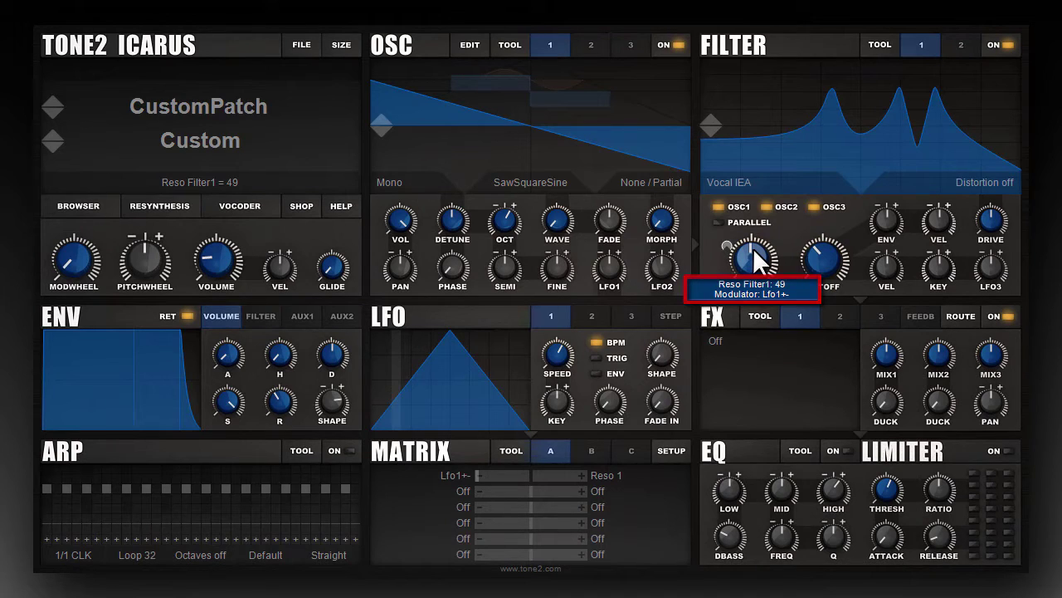
# Point matrix slot 1 at Reso 1, then remove the resonance modulation from the RESO knob
pyautogui.click(611, 475)
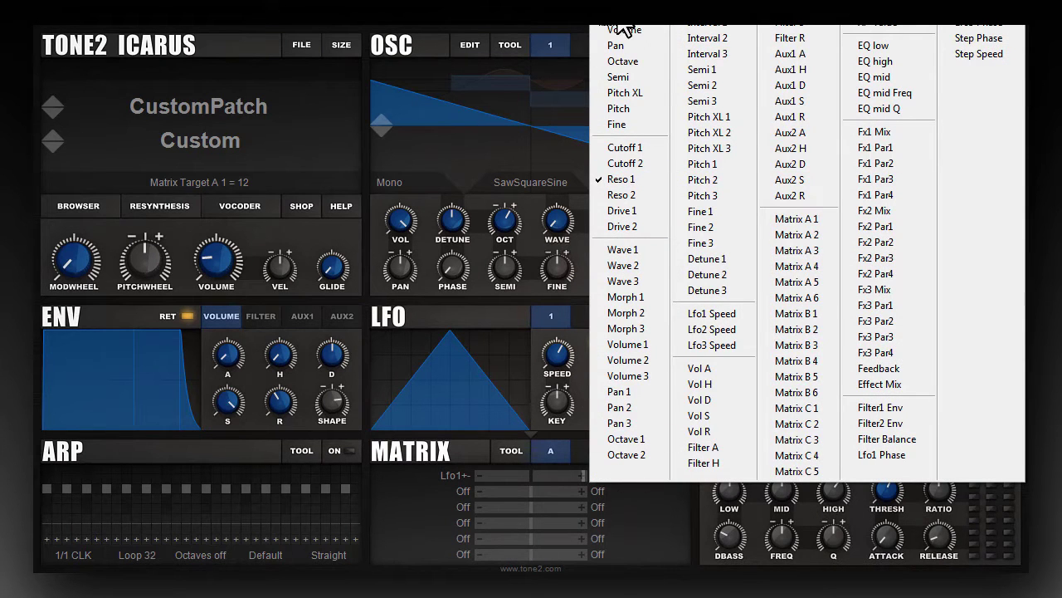
pyautogui.click(638, 28)
pyautogui.click(607, 470)
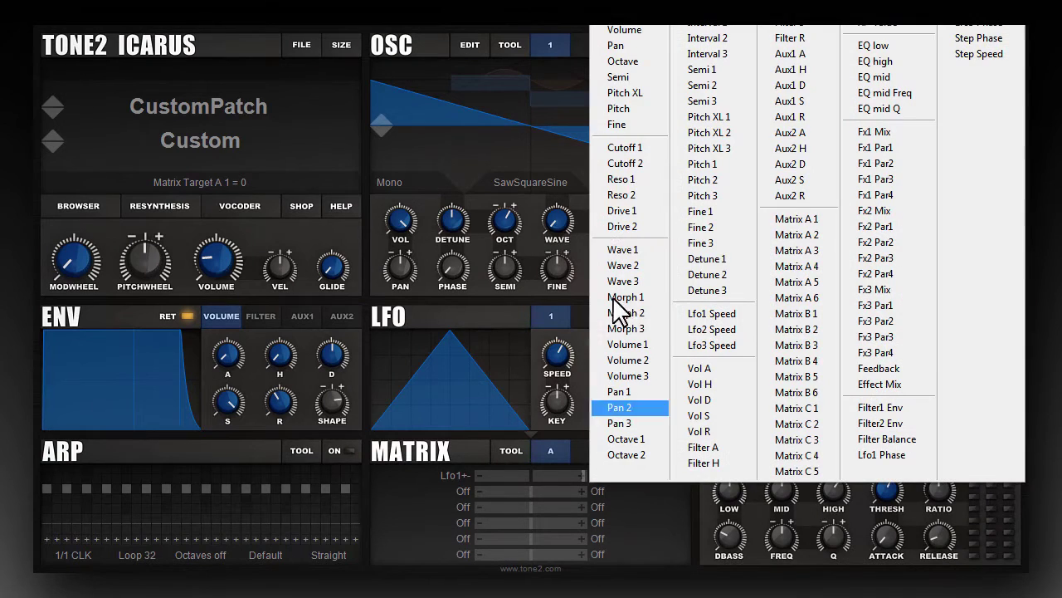
pyautogui.click(635, 180)
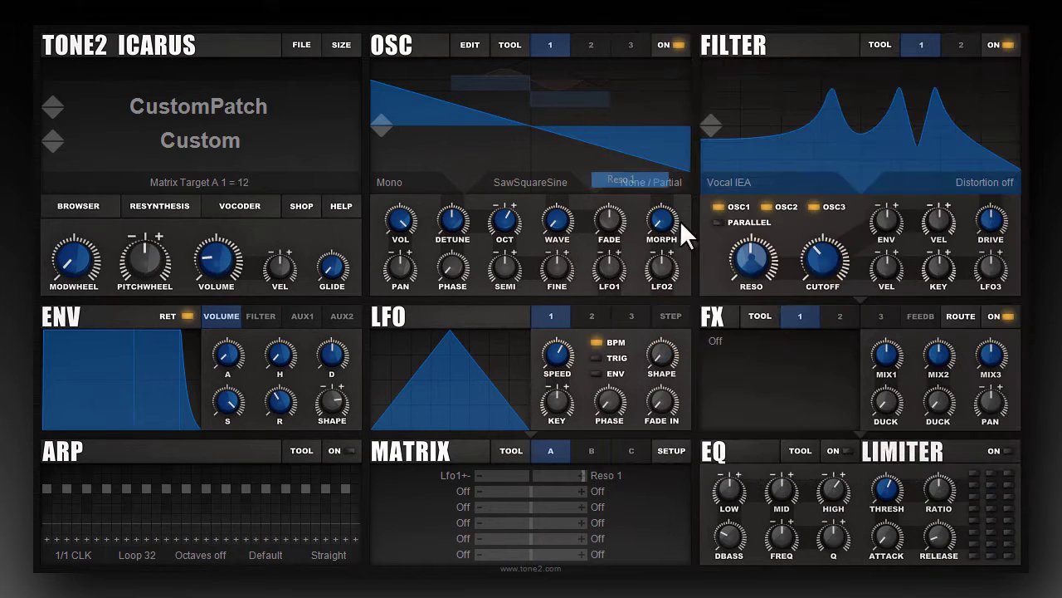
pyautogui.rightClick(754, 259)
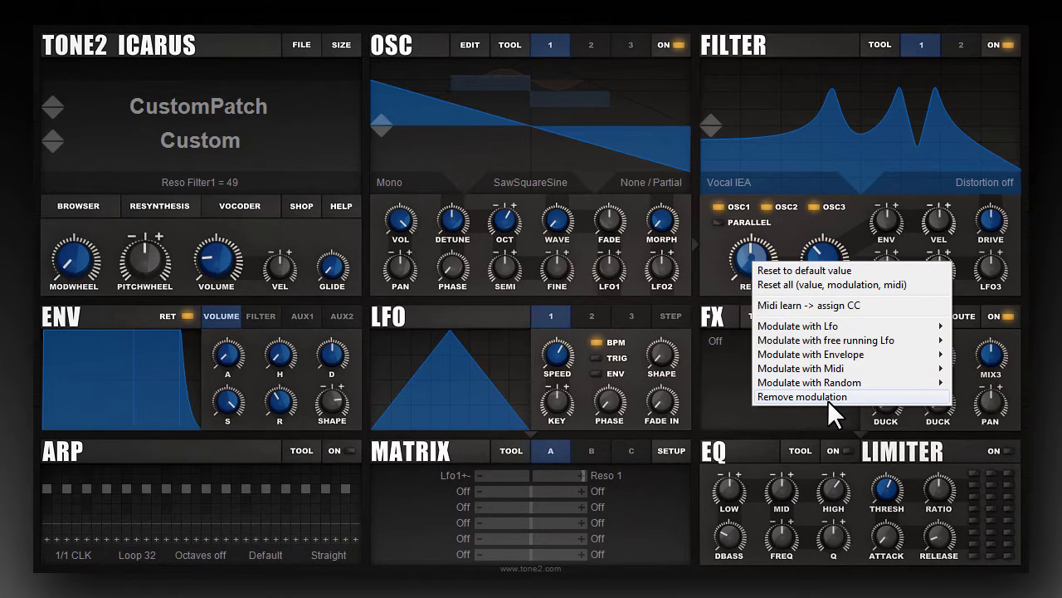
pyautogui.click(880, 396)
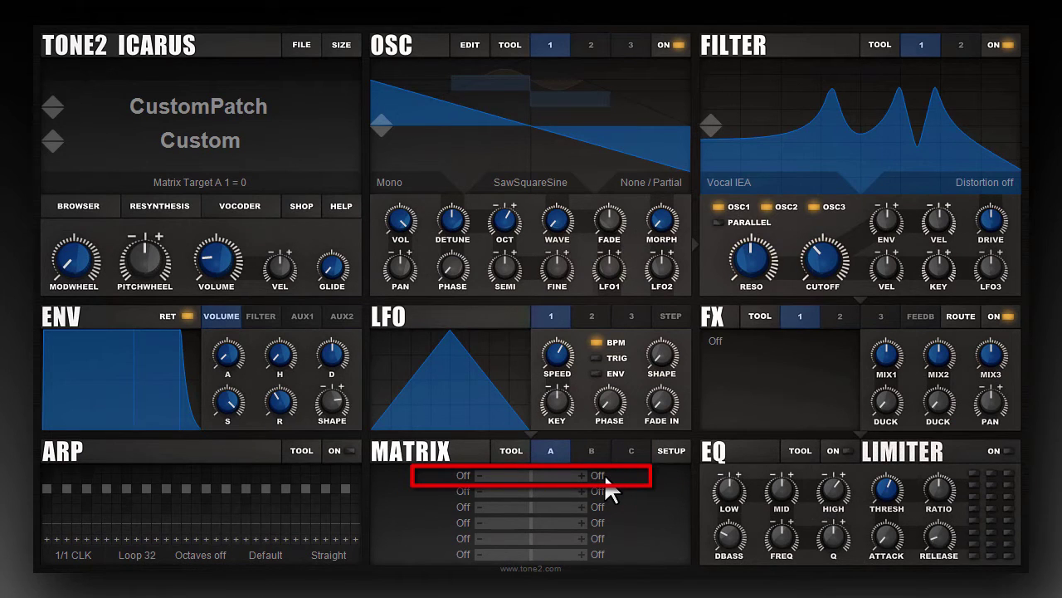
# Drag LFO 1's modulation line onto the Filter 1 CUTOFF knob to route Lfo1+ to Cutoff 1
pyautogui.moveTo(764, 247)
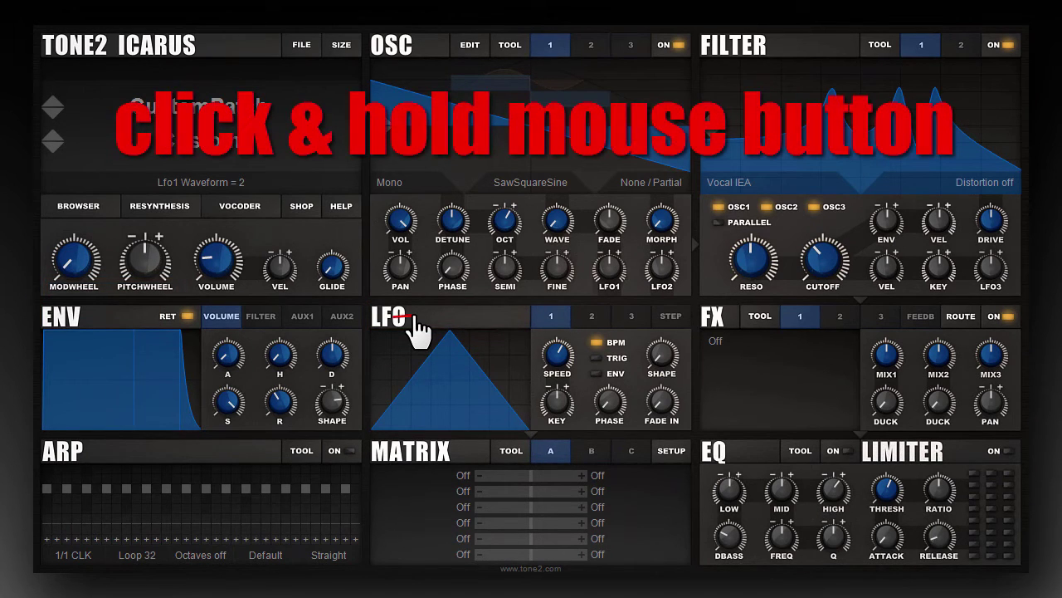
pyautogui.moveTo(413, 316); pyautogui.dragTo(757, 258)
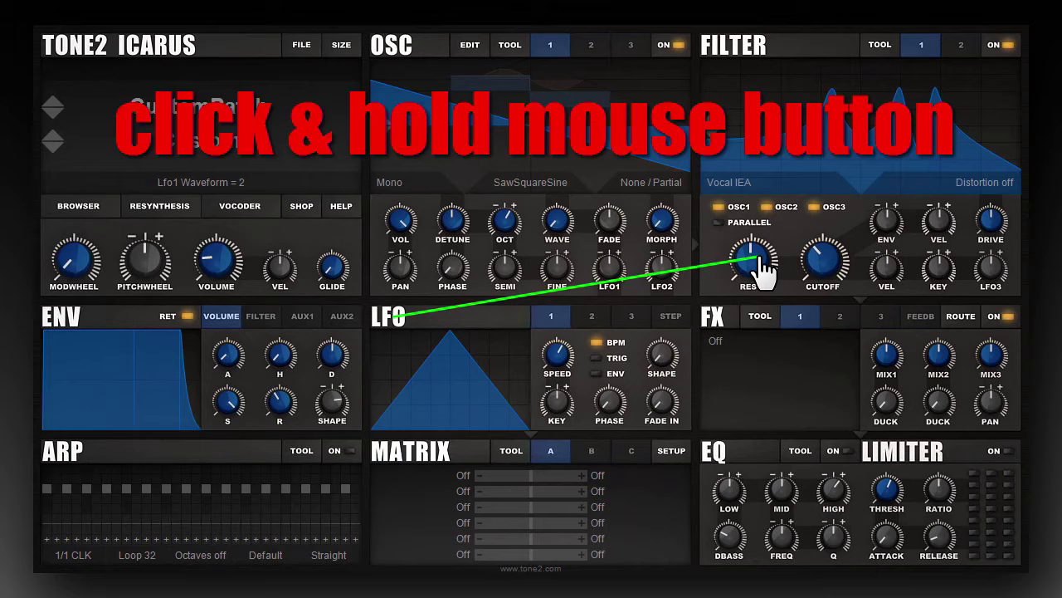
pyautogui.moveTo(757, 259)
pyautogui.mouseDown()
pyautogui.moveTo(793, 239)
pyautogui.moveTo(888, 265)
pyautogui.moveTo(753, 267)
pyautogui.moveTo(754, 253)
pyautogui.mouseUp()
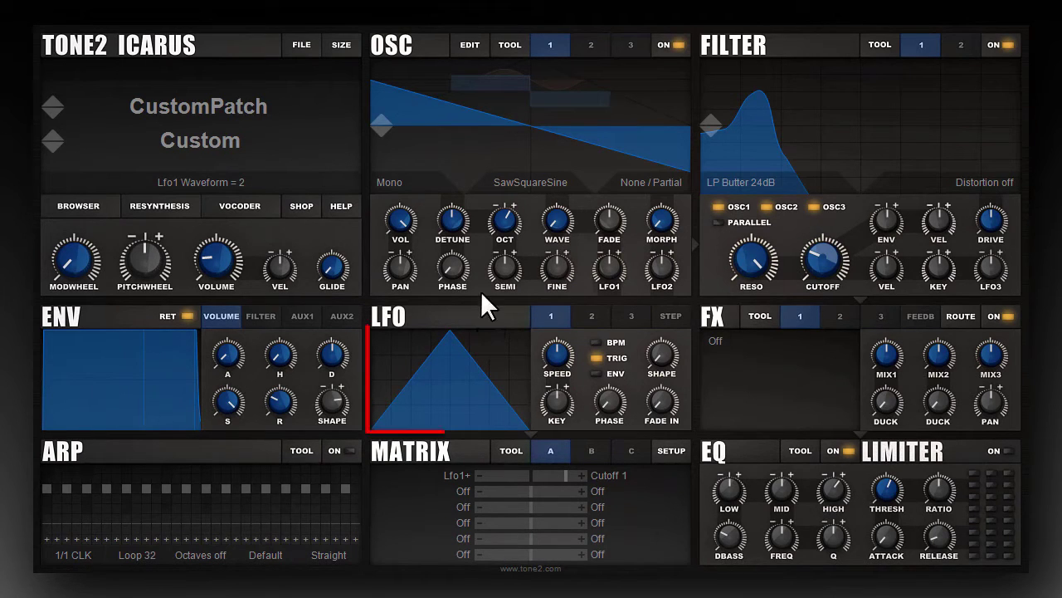
# Switch LFO 1 to the Cos <-> Pulse waveform and scroll its shape into a plateau with a dip
pyautogui.click(459, 376)
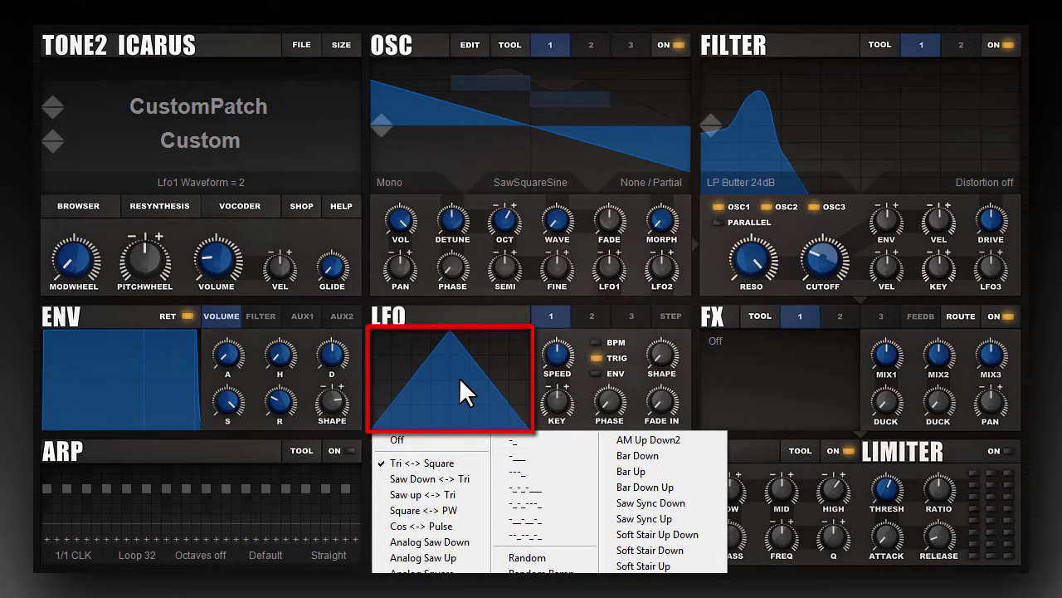
pyautogui.click(537, 505)
pyautogui.scroll(3, 457, 394)
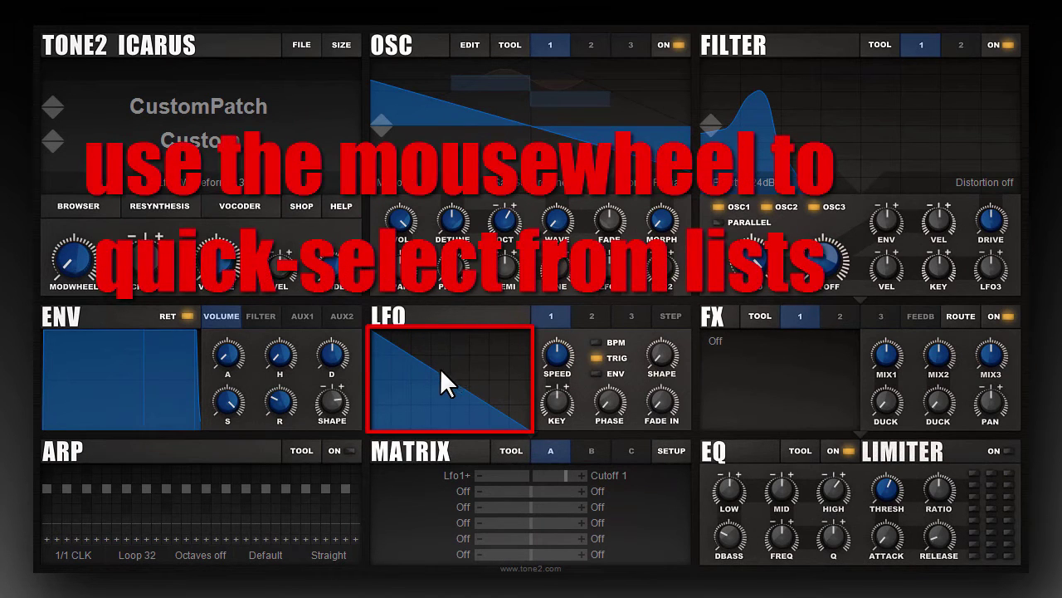
pyautogui.click(440, 372)
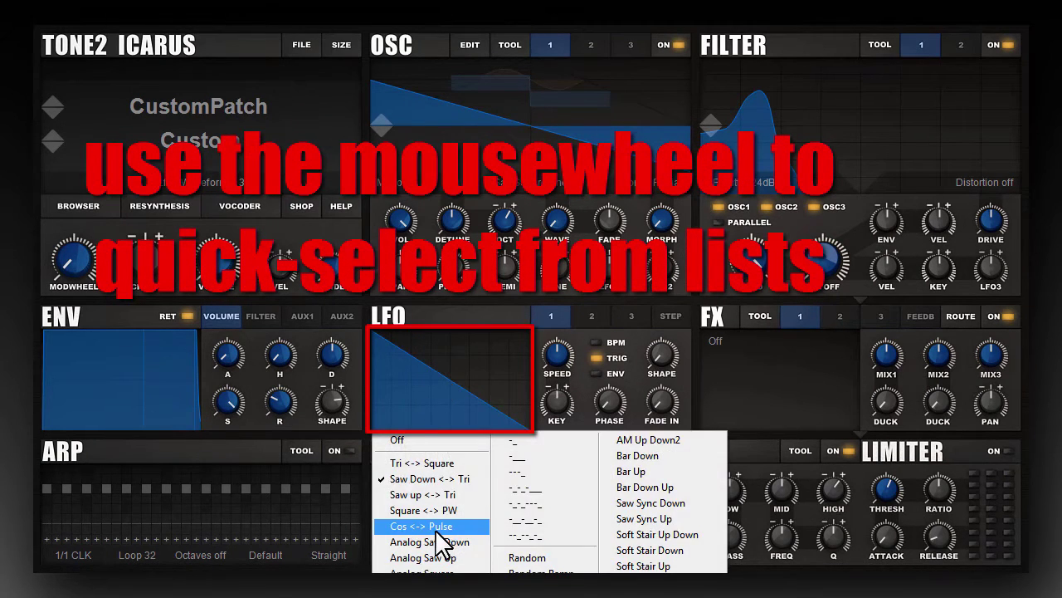
pyautogui.click(435, 529)
pyautogui.scroll(-1, 448, 384)
pyautogui.scroll(-3, 451, 381)
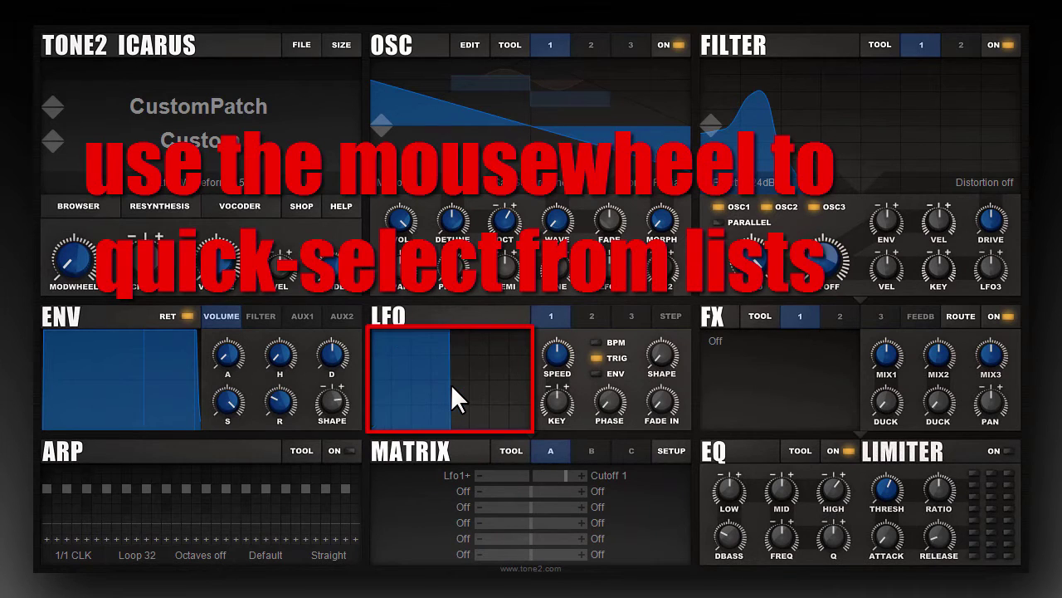
pyautogui.scroll(1, 452, 385)
pyautogui.scroll(-4, 452, 385)
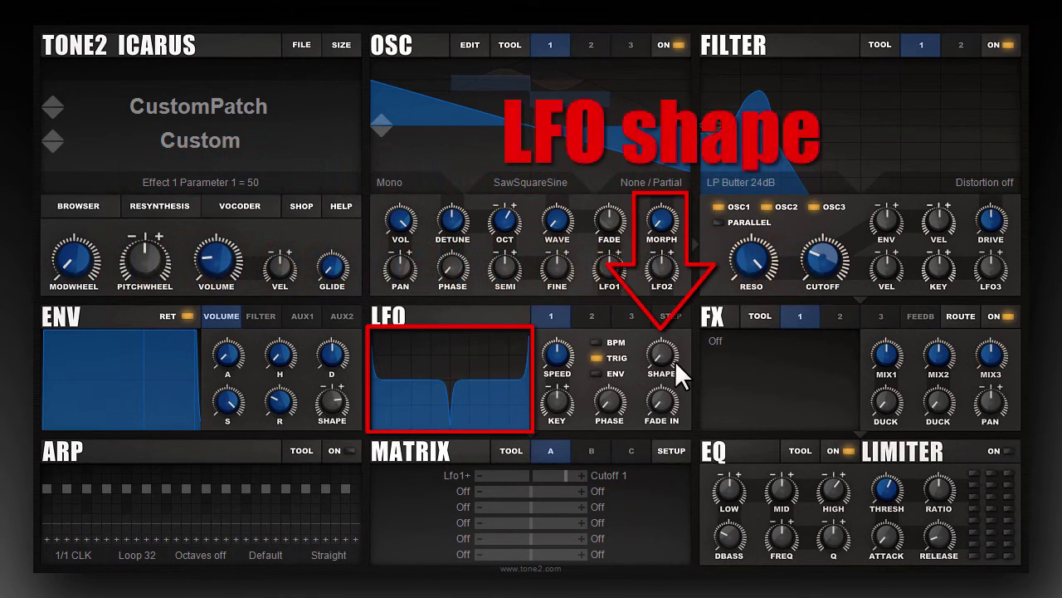
# Raise LFO 1's shape and speed, and set its Keyfollow to 100
pyautogui.moveTo(666, 360)
pyautogui.moveTo(664, 356); pyautogui.dragTo(660, 392)
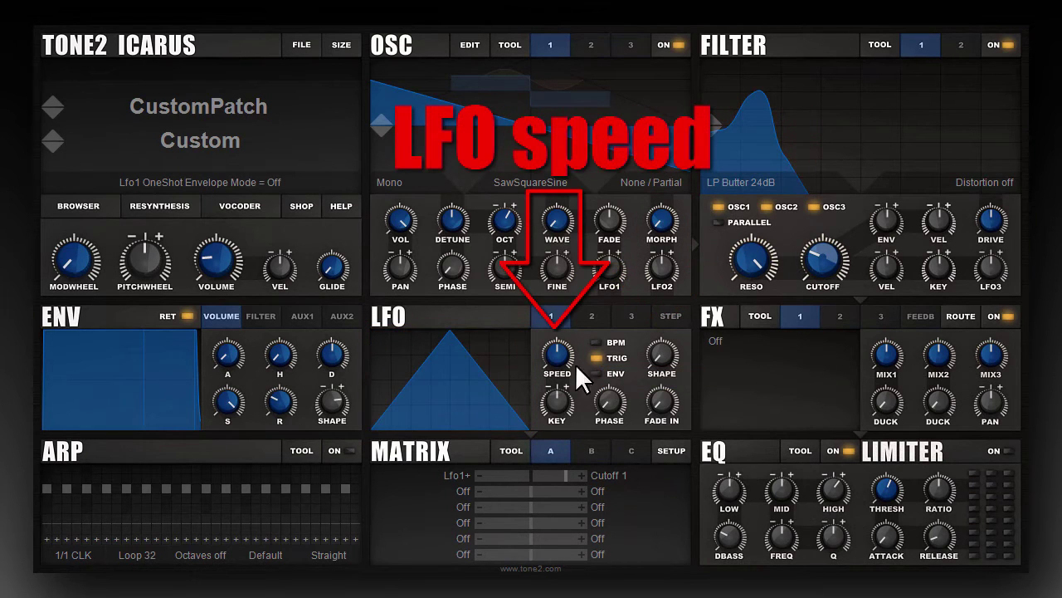
pyautogui.moveTo(559, 353); pyautogui.dragTo(586, 384)
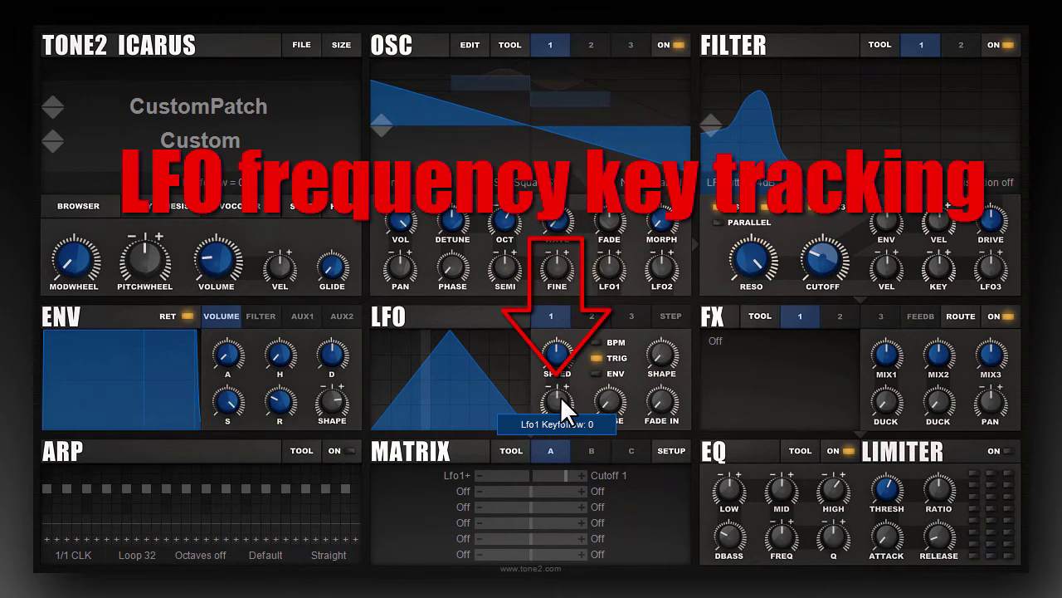
pyautogui.moveTo(561, 396); pyautogui.dragTo(561, 400)
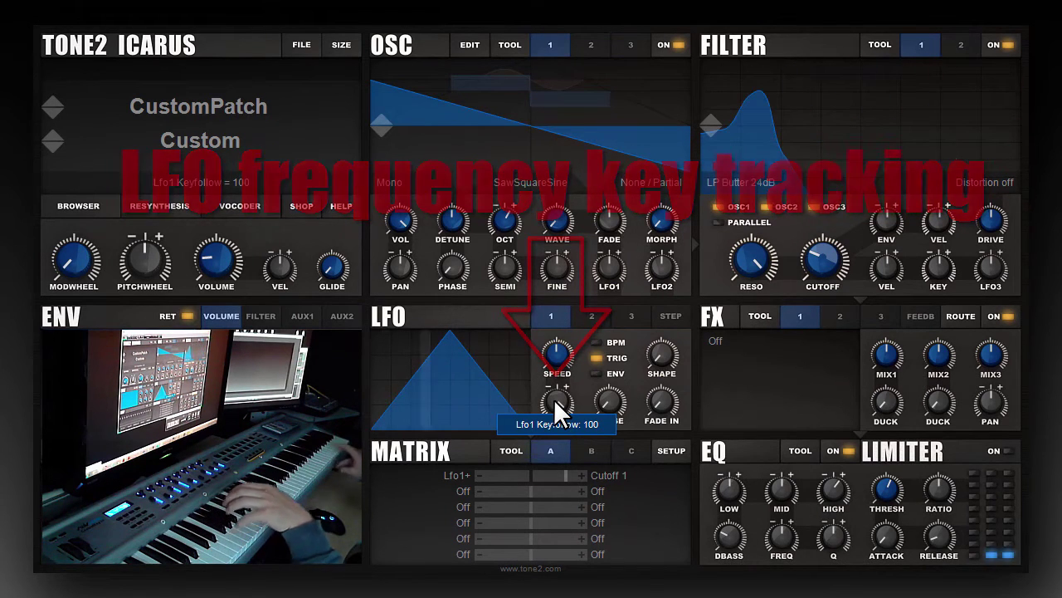
# Shift LFO 1's start phase to about 72 and sync it to BPM at 1/4 CLK
pyautogui.moveTo(612, 404)
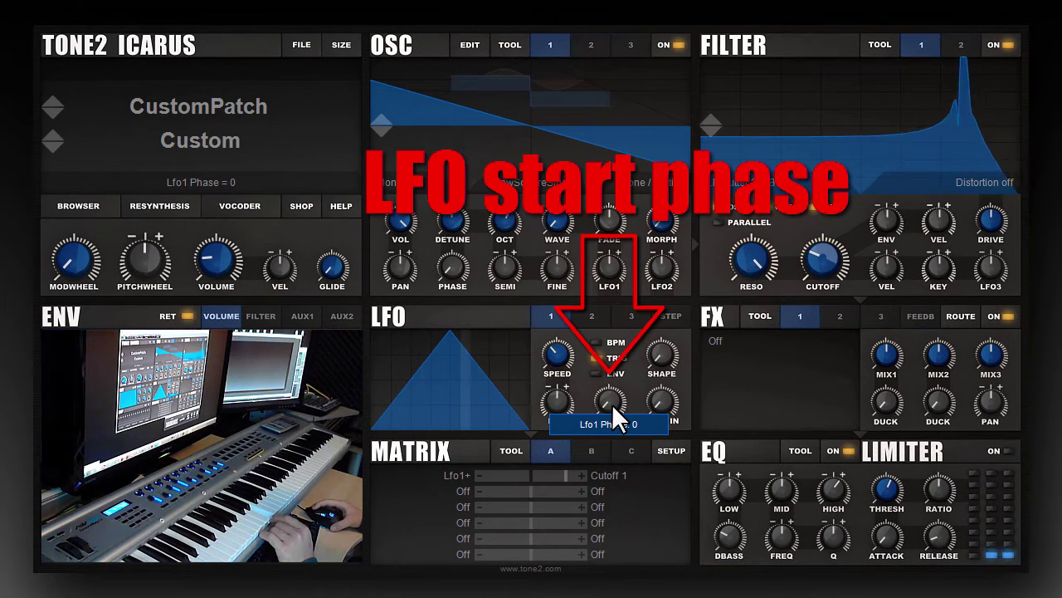
pyautogui.moveTo(611, 403); pyautogui.dragTo(655, 304)
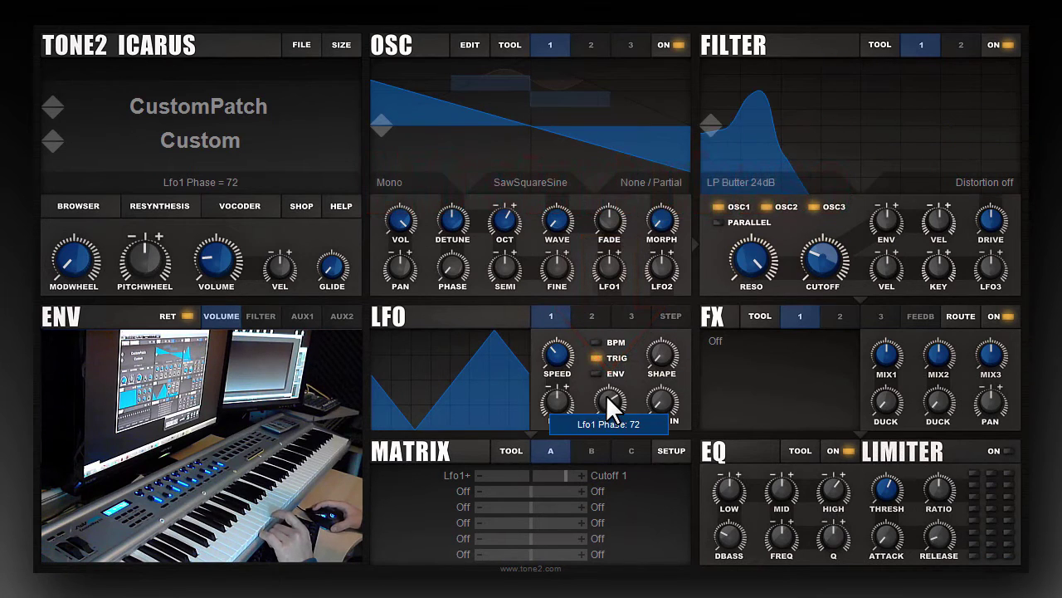
pyautogui.click(599, 341)
pyautogui.moveTo(556, 352)
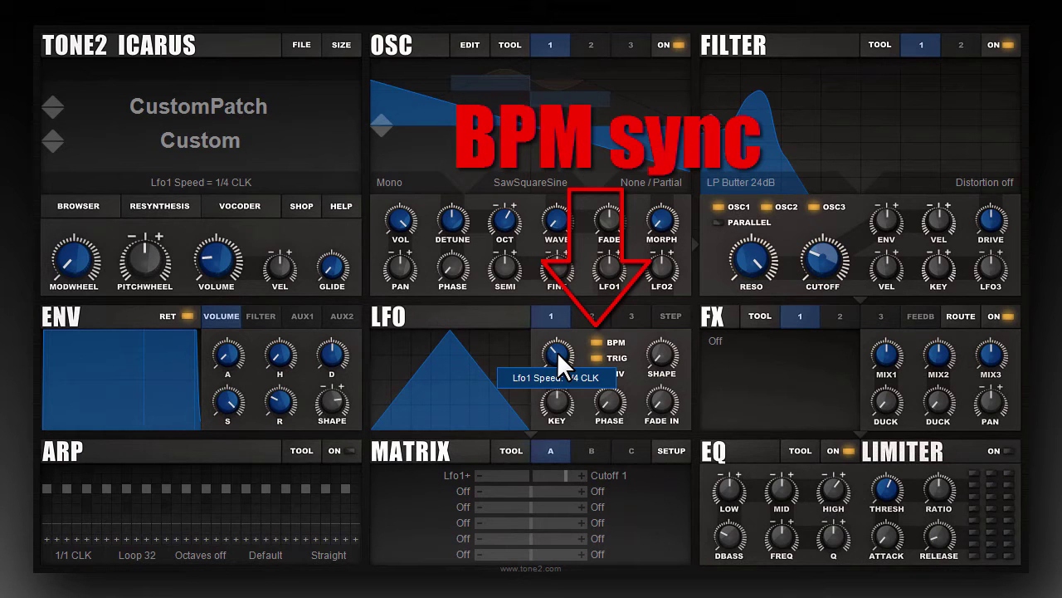
# Set LFO 1's synced speed to 1/1 CLK and toggle its TRIG retriggering off and on
pyautogui.moveTo(558, 352); pyautogui.dragTo(588, 341)
pyautogui.click(594, 357)
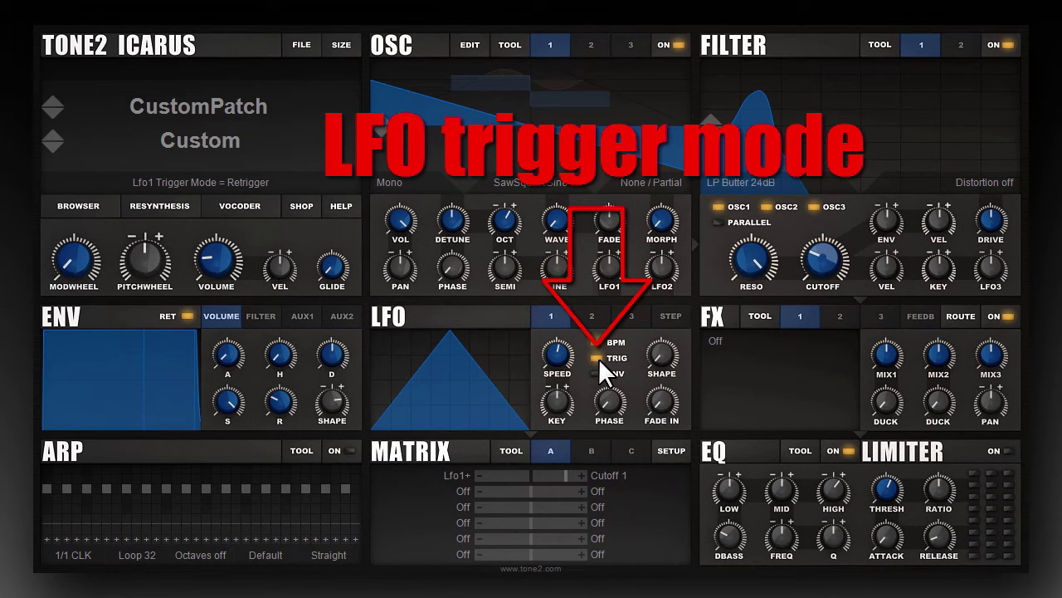
pyautogui.moveTo(565, 352)
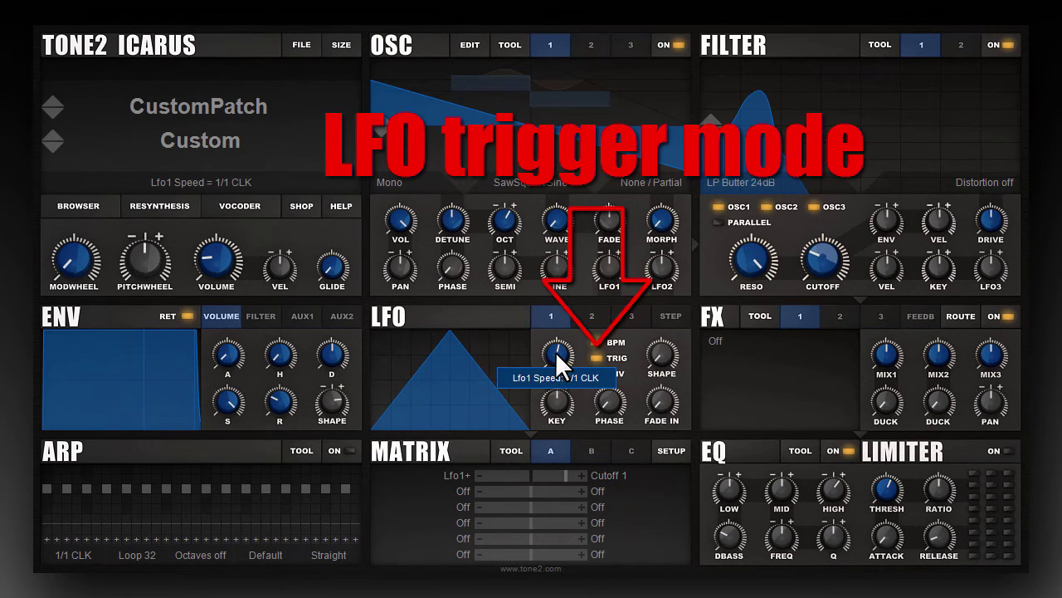
pyautogui.click(599, 364)
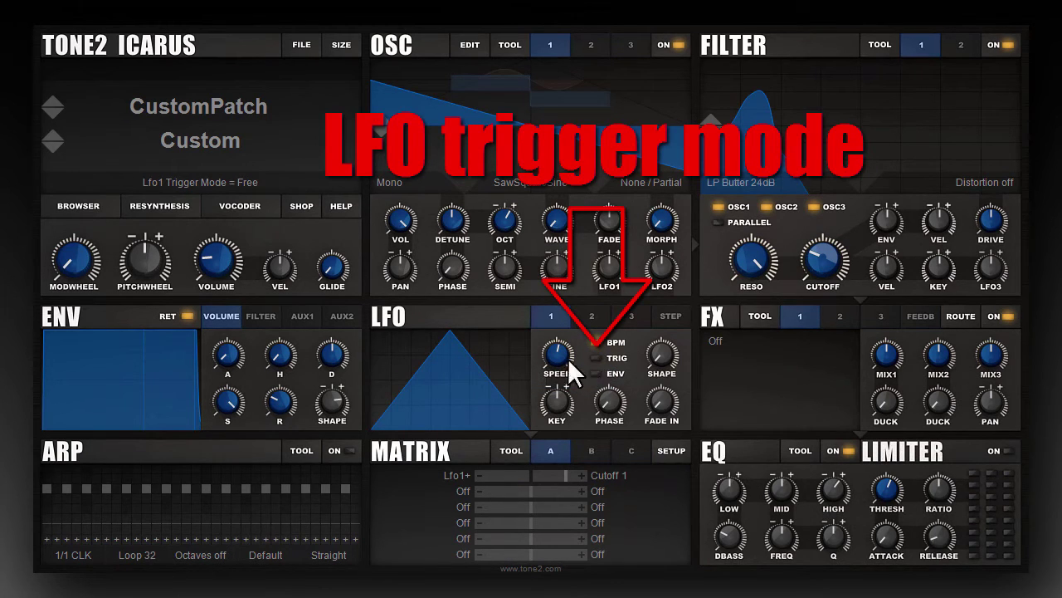
pyautogui.moveTo(555, 360)
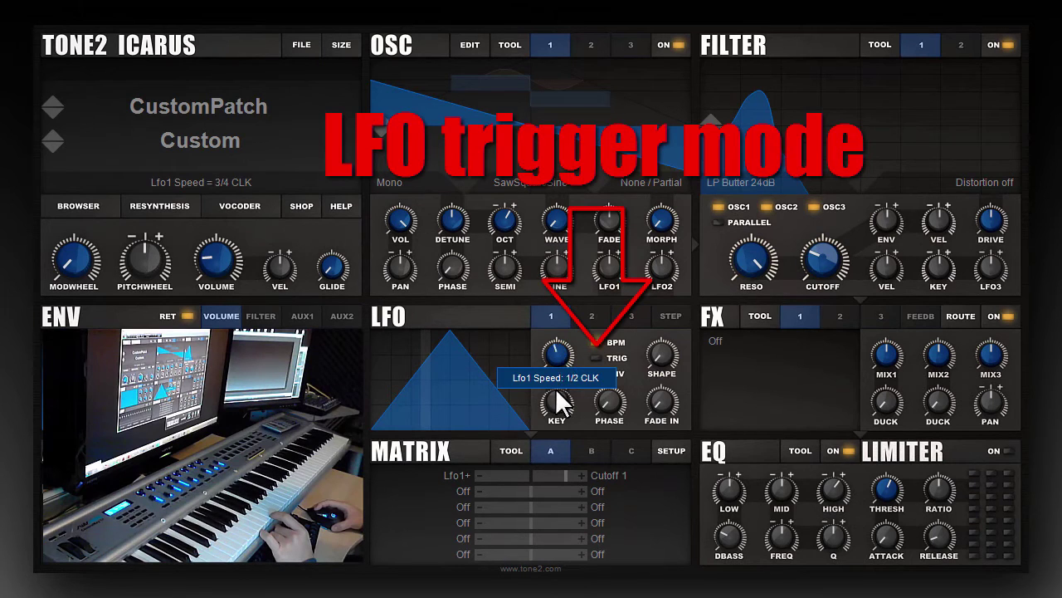
pyautogui.moveTo(554, 400)
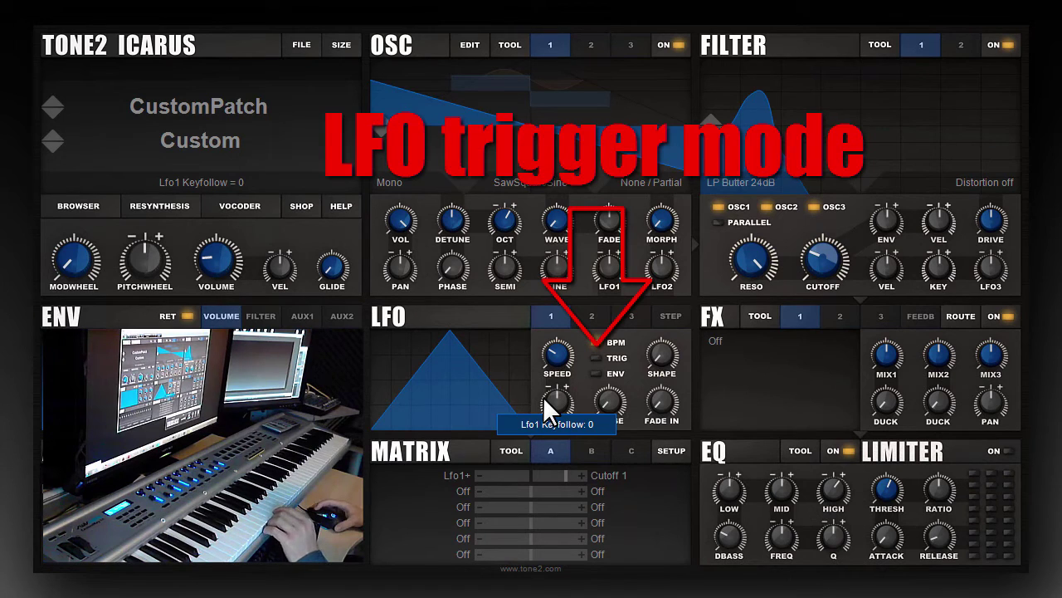
pyautogui.click(596, 358)
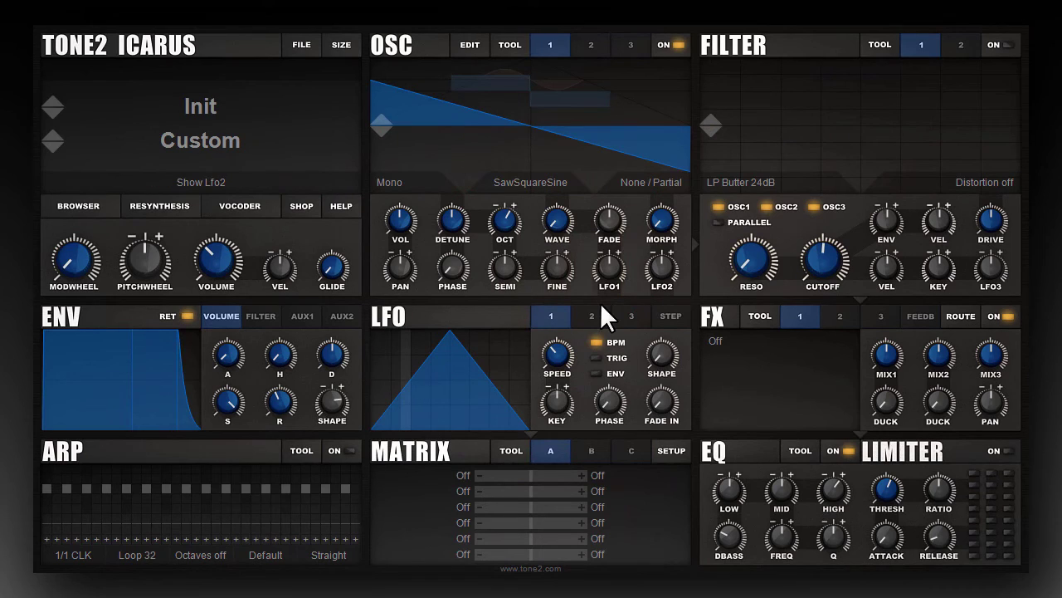
# Draw a squared step LFO pattern with SHAPE at 0 and route it to Volume
pyautogui.click(660, 314)
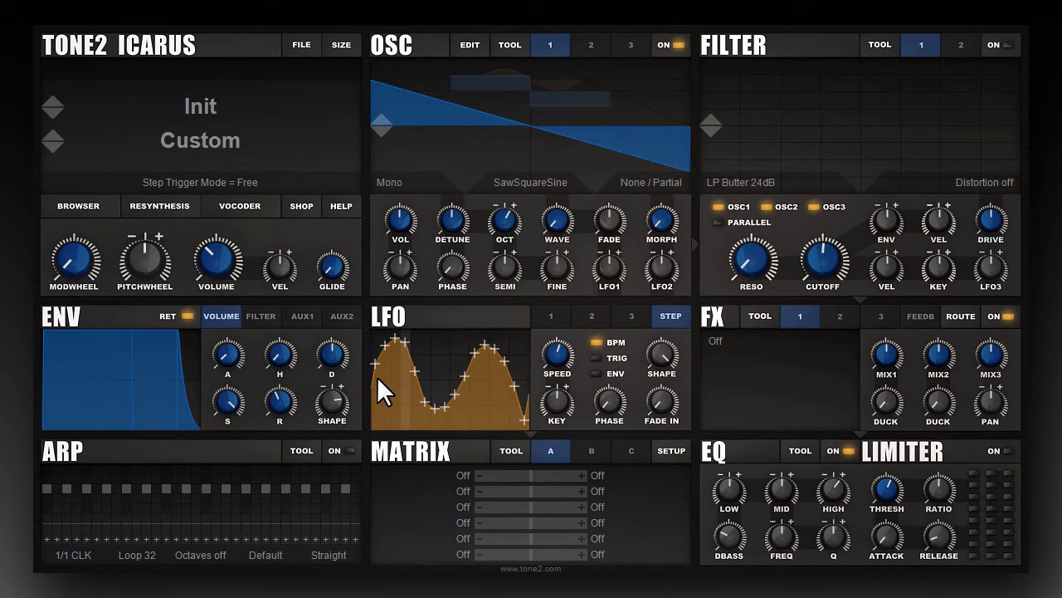
pyautogui.moveTo(377, 374)
pyautogui.mouseDown()
pyautogui.moveTo(434, 362)
pyautogui.moveTo(446, 404)
pyautogui.moveTo(493, 335)
pyautogui.moveTo(521, 417)
pyautogui.moveTo(410, 356)
pyautogui.moveTo(425, 408)
pyautogui.moveTo(485, 387)
pyautogui.moveTo(510, 359)
pyautogui.moveTo(405, 377)
pyautogui.moveTo(453, 357)
pyautogui.moveTo(485, 396)
pyautogui.mouseUp()
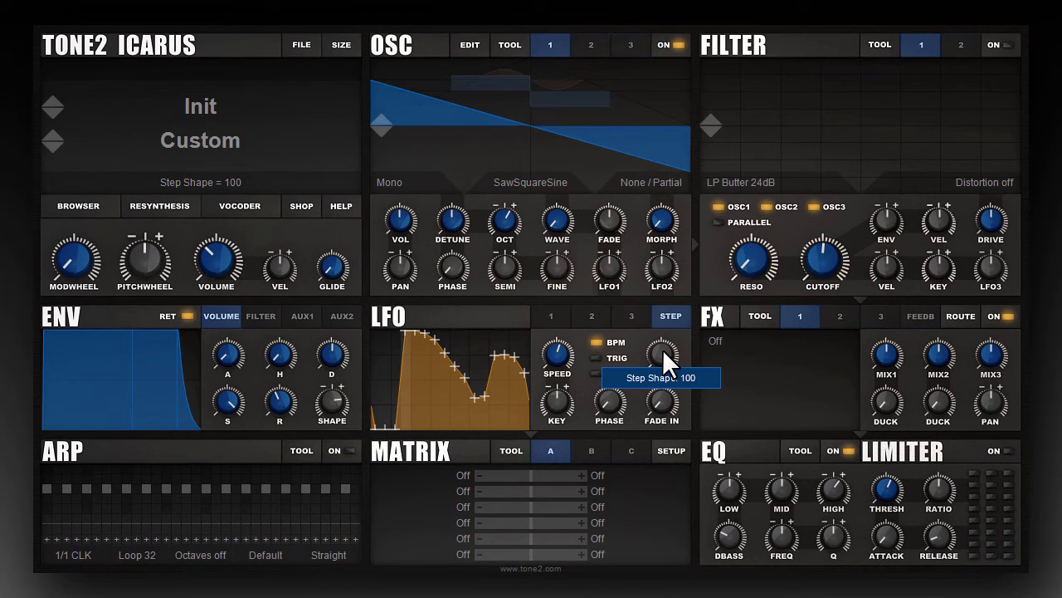
pyautogui.moveTo(663, 353); pyautogui.dragTo(701, 284)
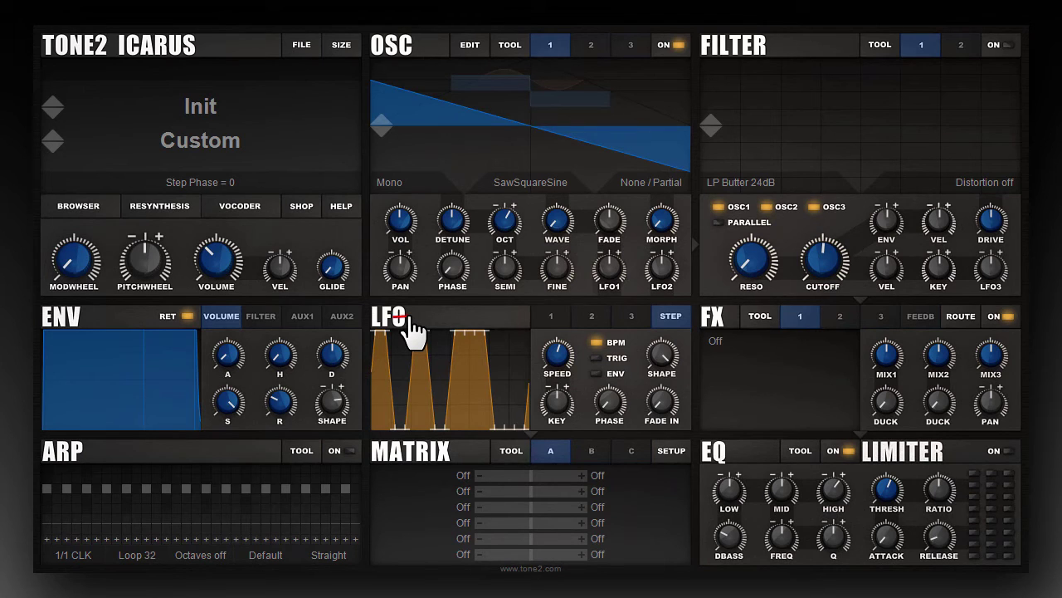
pyautogui.moveTo(409, 318); pyautogui.dragTo(219, 259)
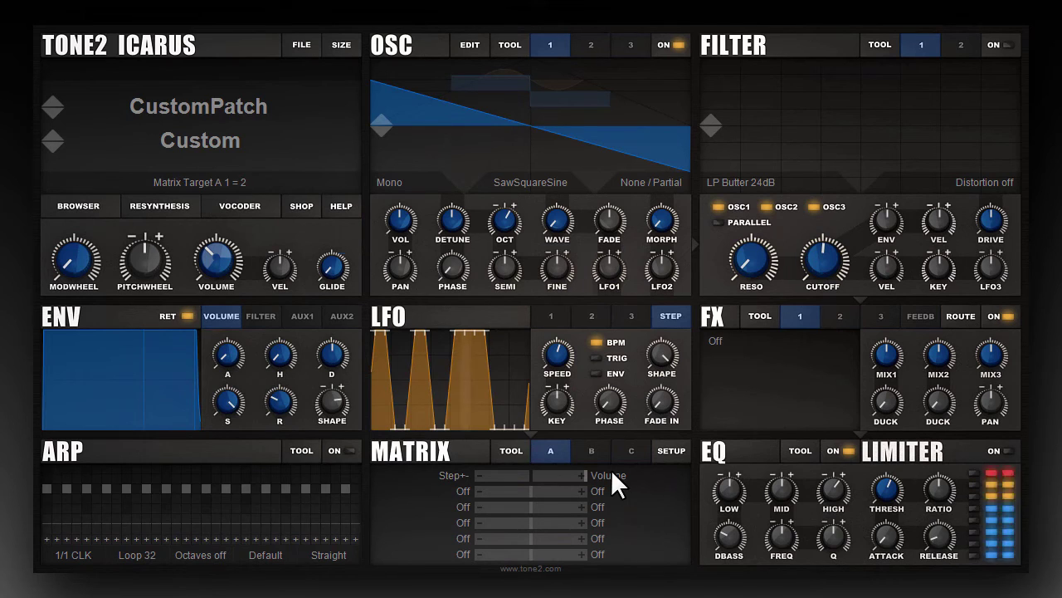
# Assign the step LFO to the filter CUTOFF knob, making the first matrix row Step+ to Cutoff 1
pyautogui.moveTo(396, 223)
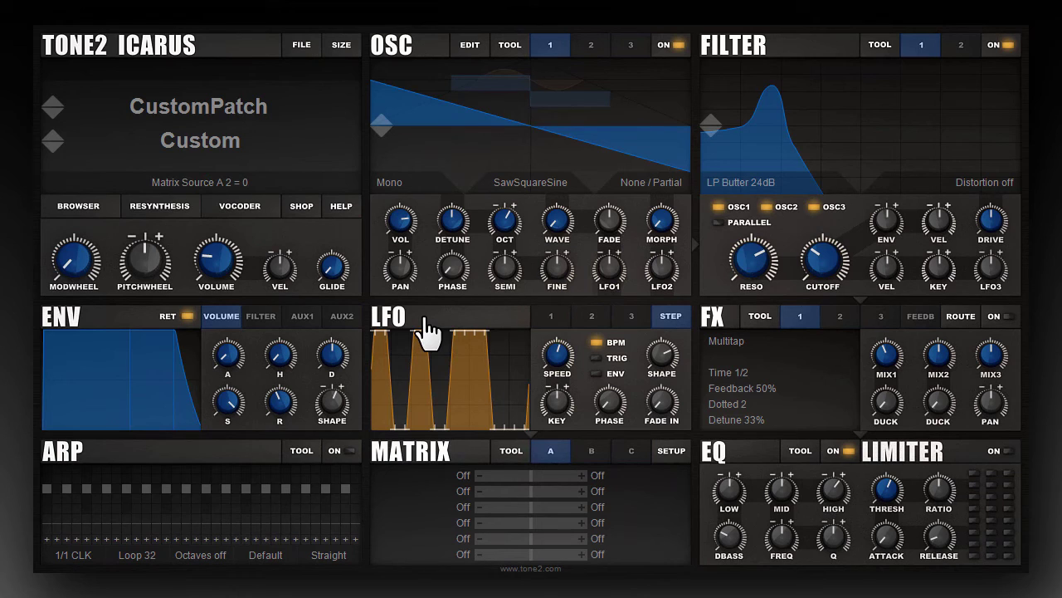
pyautogui.moveTo(425, 324); pyautogui.dragTo(809, 259)
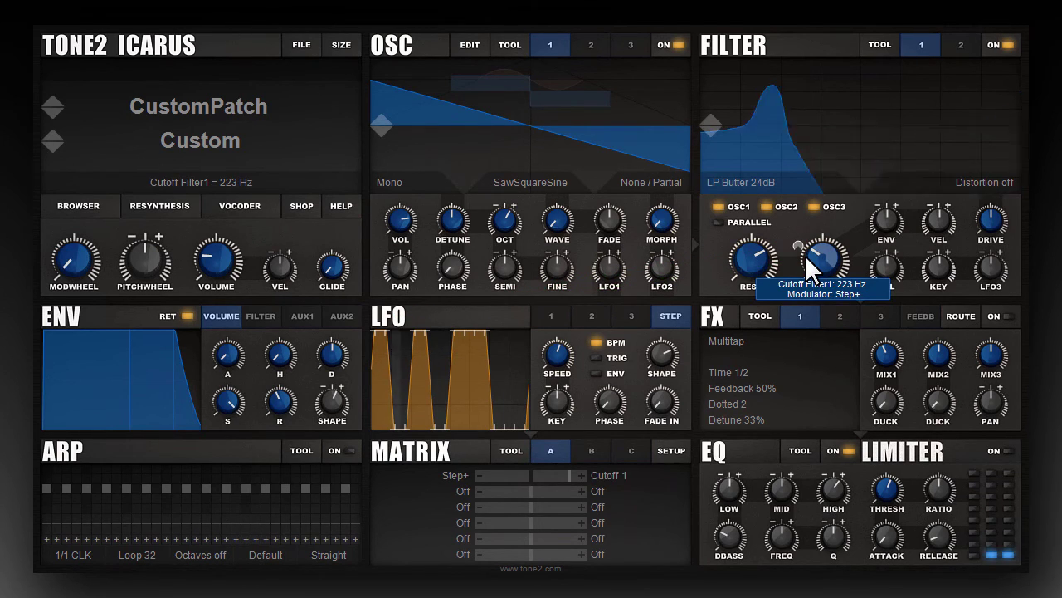